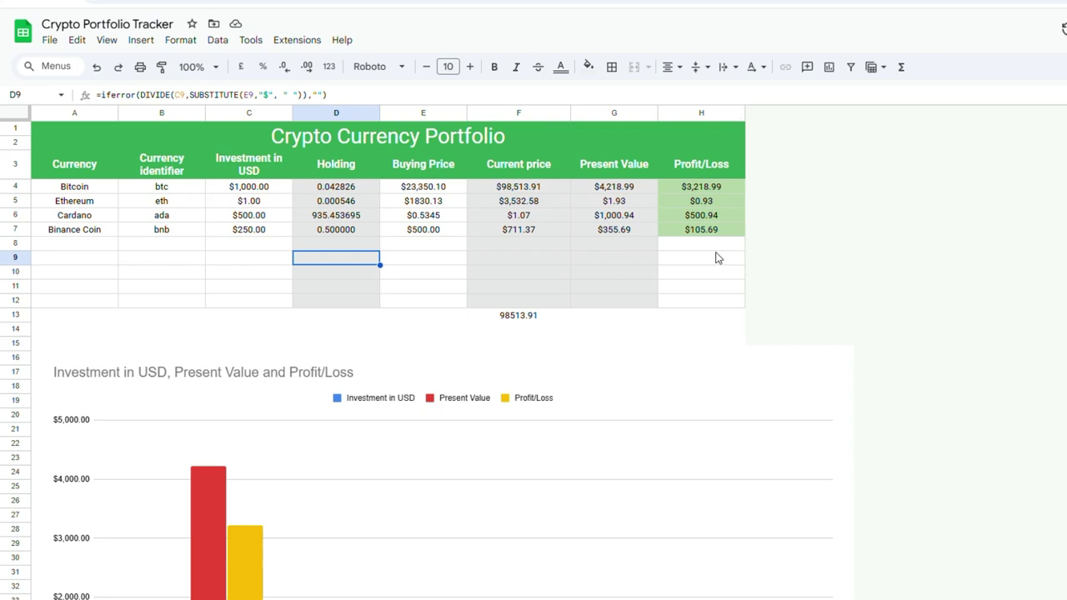
Step: Point out the Currency, Currency identifier and Investment in USD headings and the Ethereum and Cardano rows
{"action": "left_click", "coordinate": [175, 207]}
{"action": "left_click", "coordinate": [95, 213]}
{"action": "left_click", "coordinate": [75, 176]}
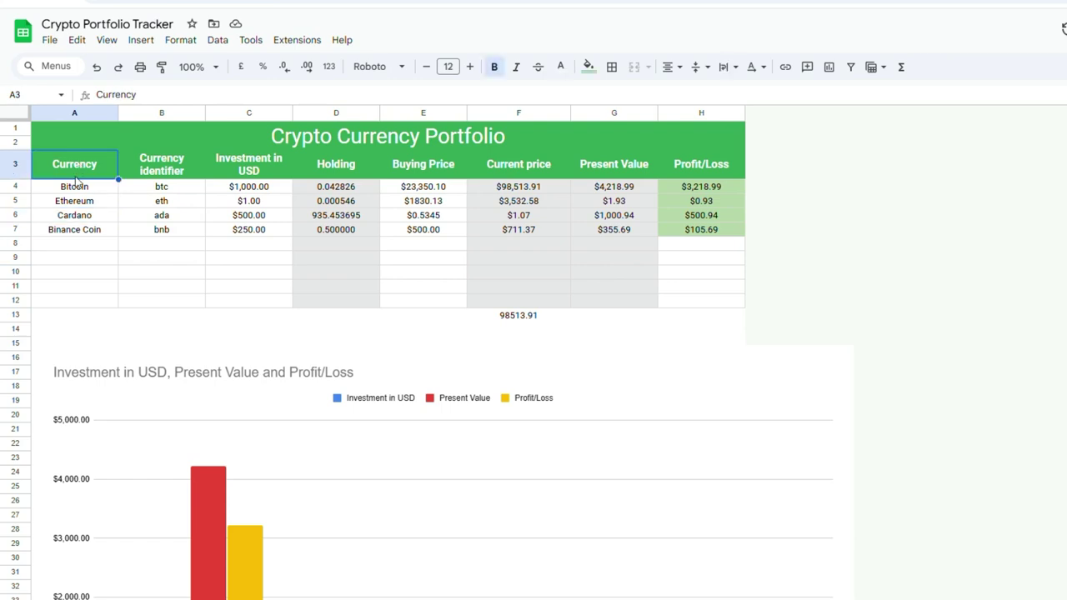
{"action": "left_click", "coordinate": [177, 171]}
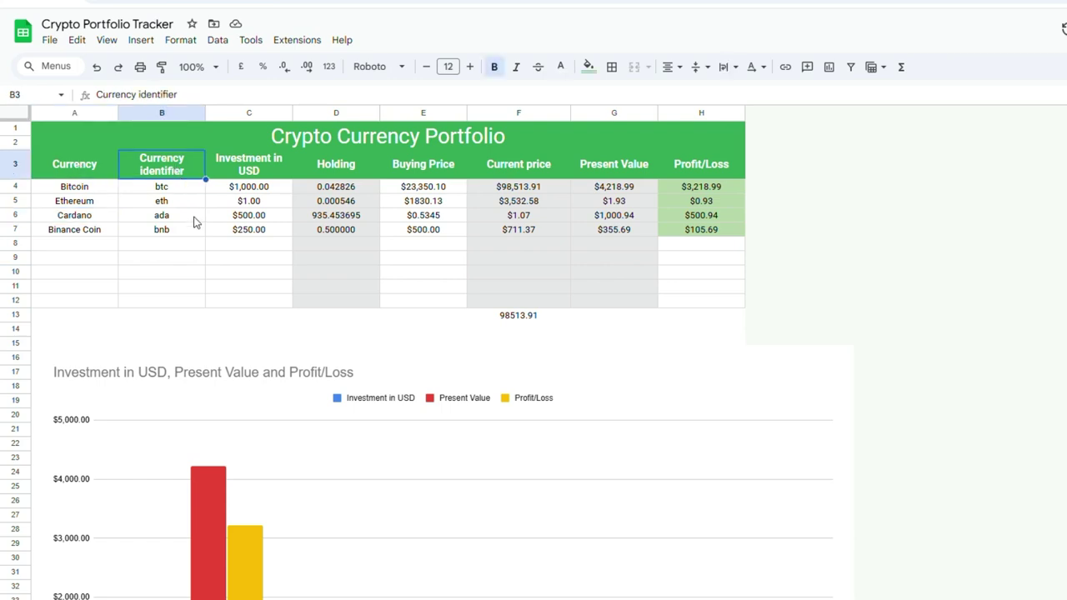
{"action": "left_click", "coordinate": [265, 173]}
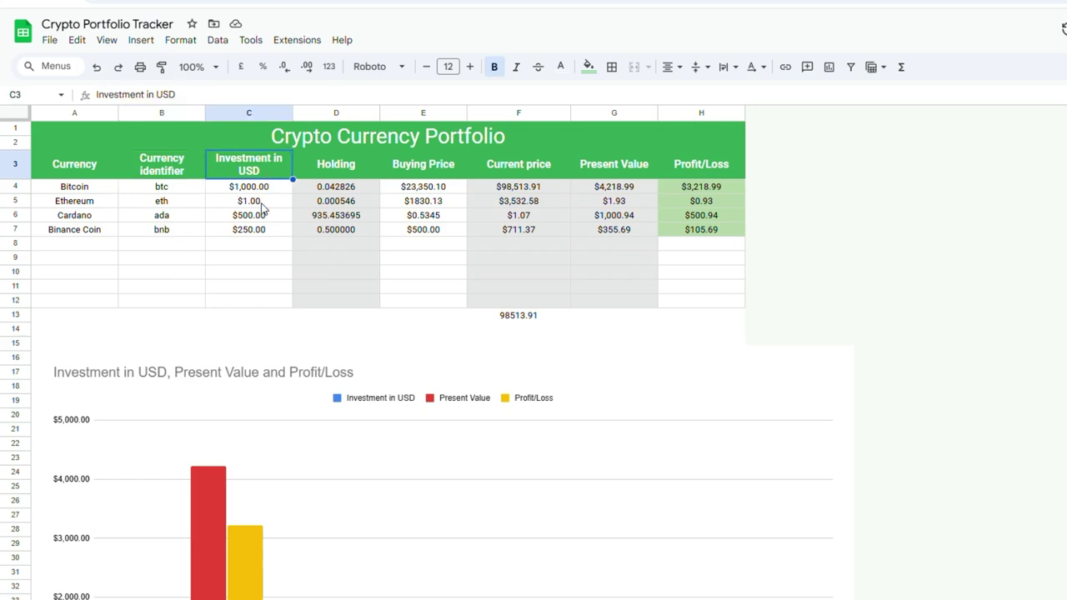
Step: Enter 1000 as Ethereum's investment in C5, making it $1,000.00
{"action": "left_click", "coordinate": [267, 203]}
{"action": "type", "text": "1000"}
{"action": "key", "text": "Return"}
{"action": "left_click", "coordinate": [336, 165]}
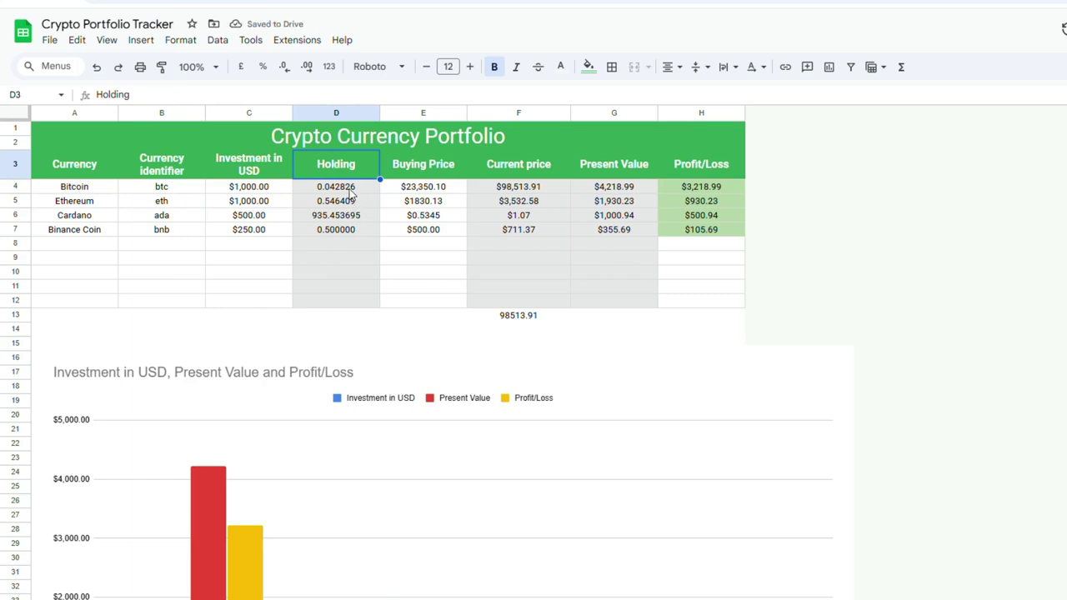
Step: Review Bitcoin's investment, buying price and current price formula, plus the Present Value and Profit/Loss headings
{"action": "left_click", "coordinate": [267, 186]}
{"action": "left_click", "coordinate": [420, 190]}
{"action": "left_click", "coordinate": [504, 190]}
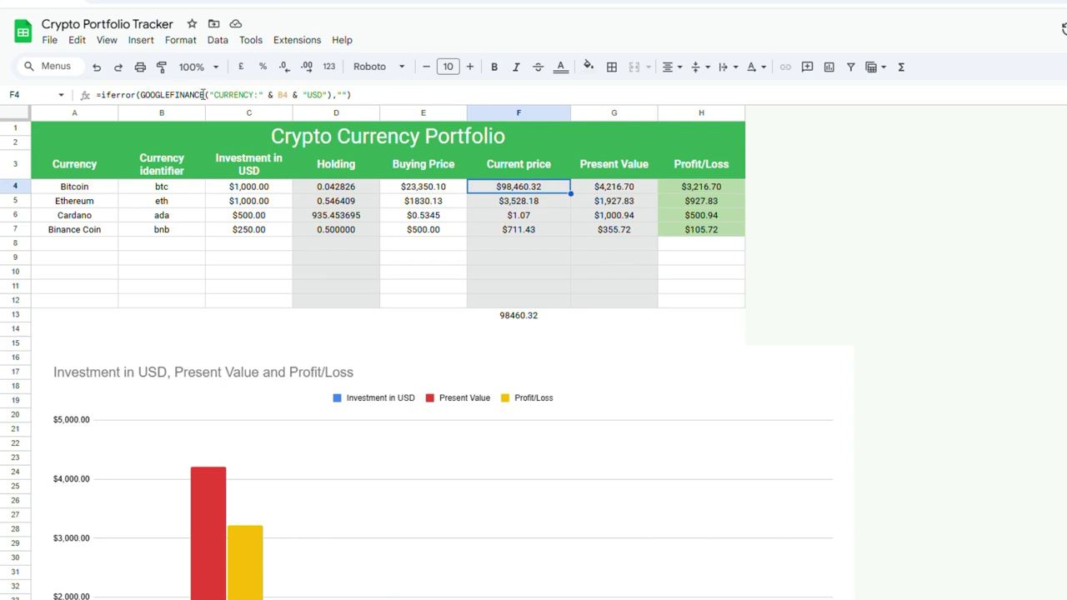
{"action": "left_click", "coordinate": [612, 162]}
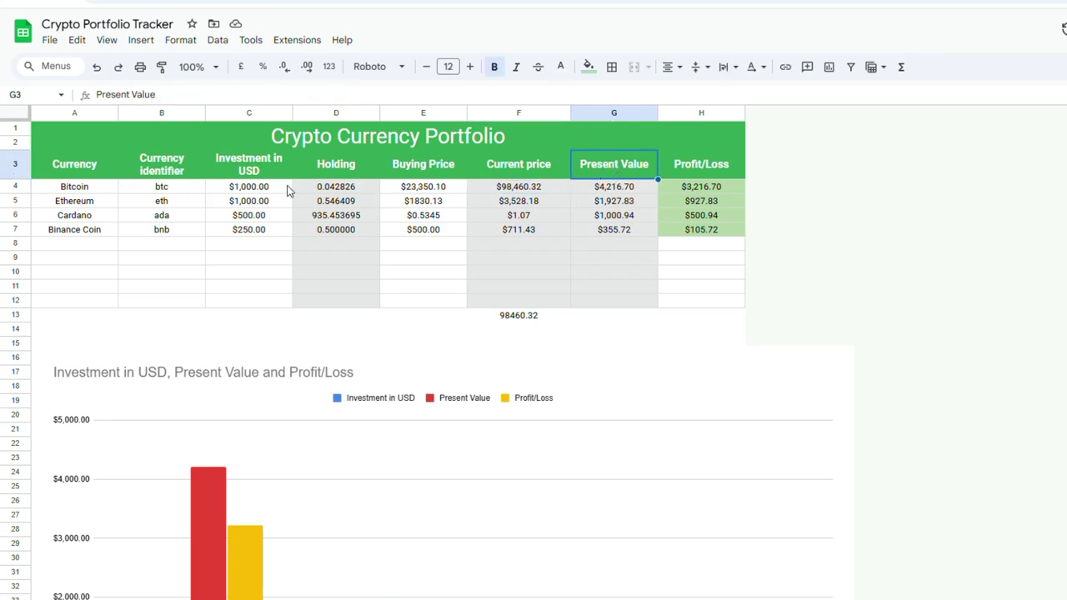
{"action": "left_click", "coordinate": [718, 170]}
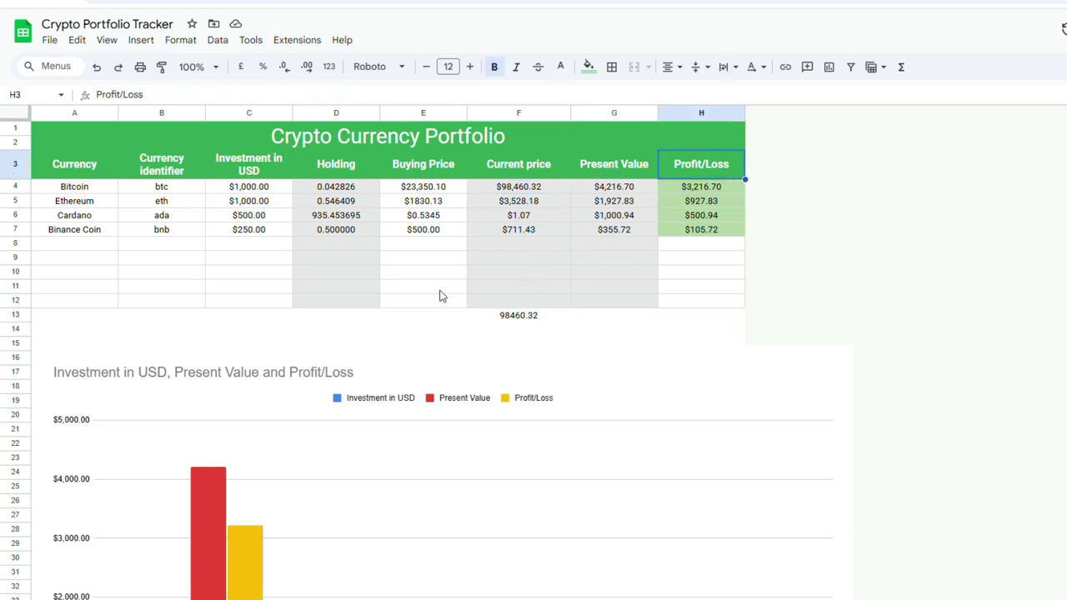
Step: Highlight the Holding cells D4:D12 and the price columns, then narrow the Current price column slightly
{"action": "left_click", "coordinate": [504, 215]}
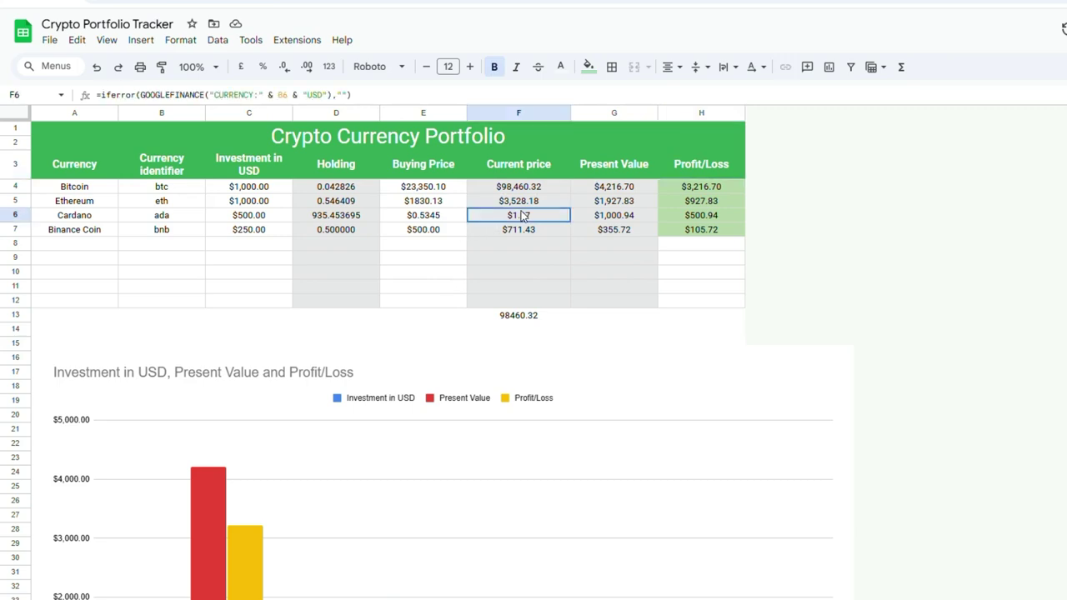
{"action": "left_click_drag", "start_coordinate": [344, 188], "coordinate": [349, 302]}
{"action": "left_click", "coordinate": [512, 188]}
{"action": "left_click_drag", "start_coordinate": [512, 190], "coordinate": [613, 298]}
{"action": "left_click_drag", "start_coordinate": [570, 112], "coordinate": [558, 113]}
Step: Inspect the formulas in F9, G9, H10 and the Bitcoin GOOGLEFINANCE check cell F13
{"action": "left_click", "coordinate": [537, 215]}
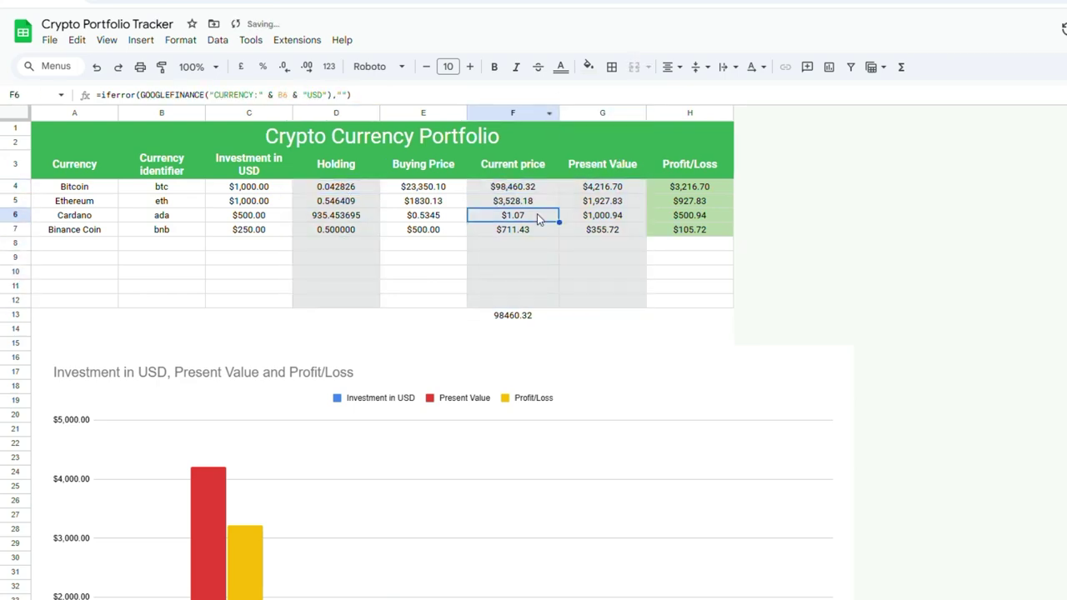
{"action": "left_click", "coordinate": [520, 261]}
{"action": "left_click", "coordinate": [621, 261]}
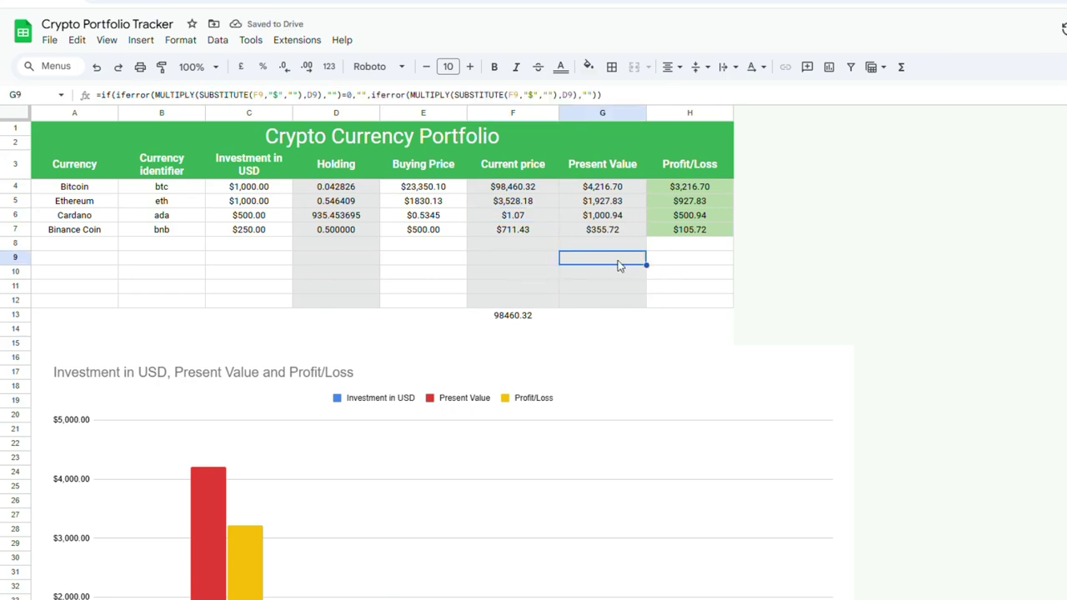
{"action": "left_click", "coordinate": [529, 261]}
{"action": "left_click", "coordinate": [678, 271]}
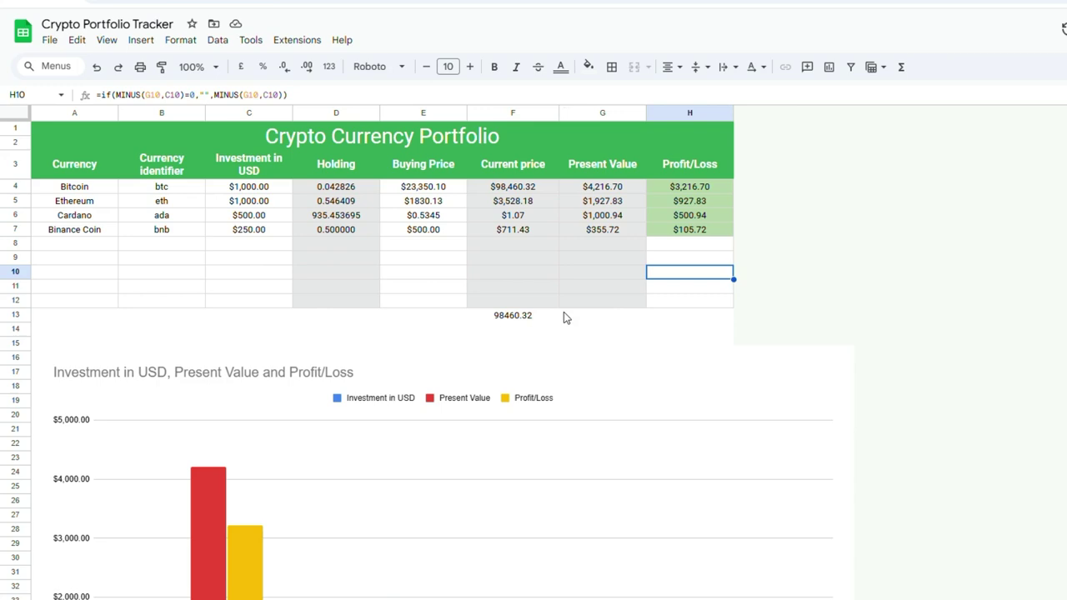
{"action": "left_click", "coordinate": [522, 323]}
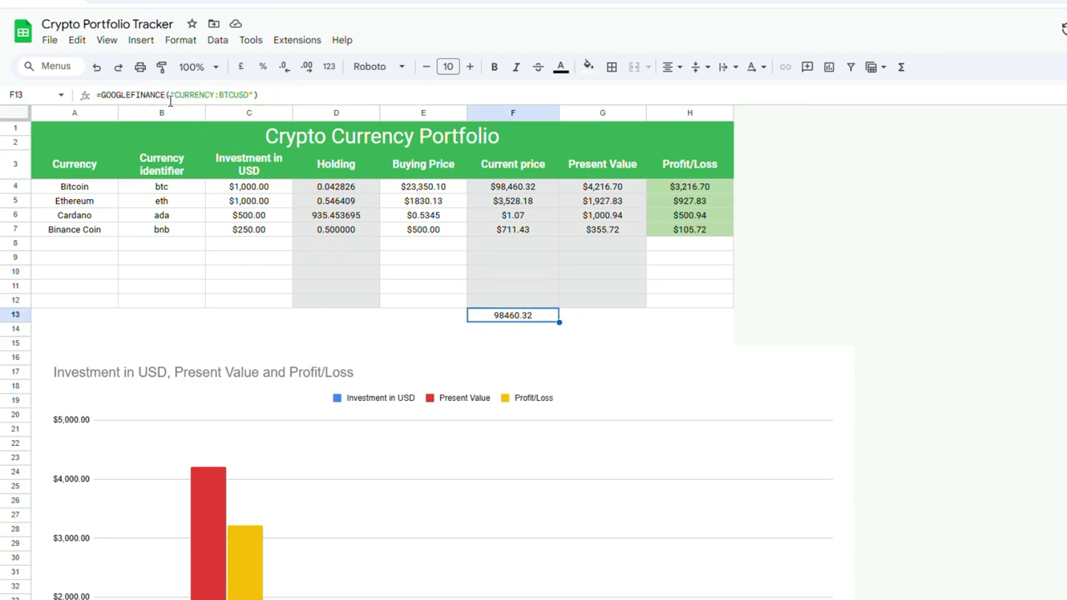
{"action": "left_click", "coordinate": [137, 95]}
{"action": "left_click", "coordinate": [617, 315]}
{"action": "type", "text": "=googlefinance(\""}
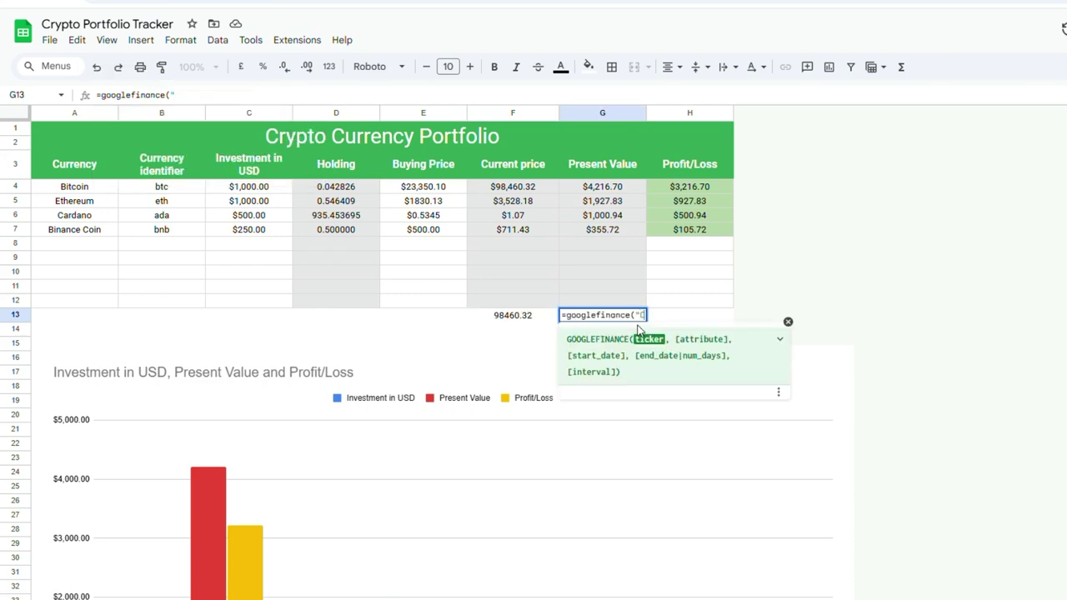
{"action": "type", "text": "CURRENCY"}
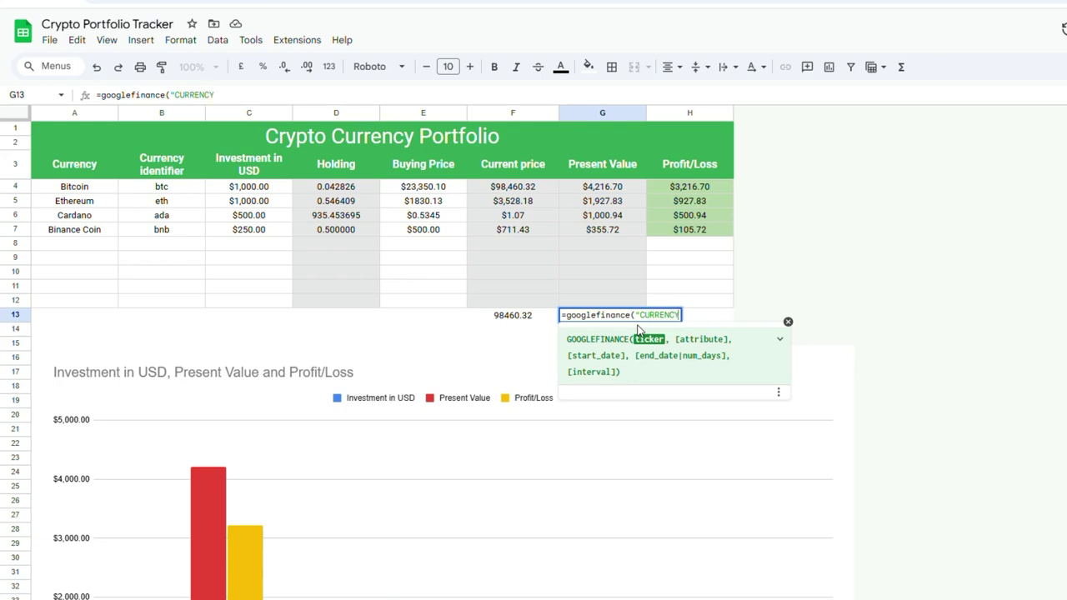
{"action": "type", "text": ":BTCUSD\""}
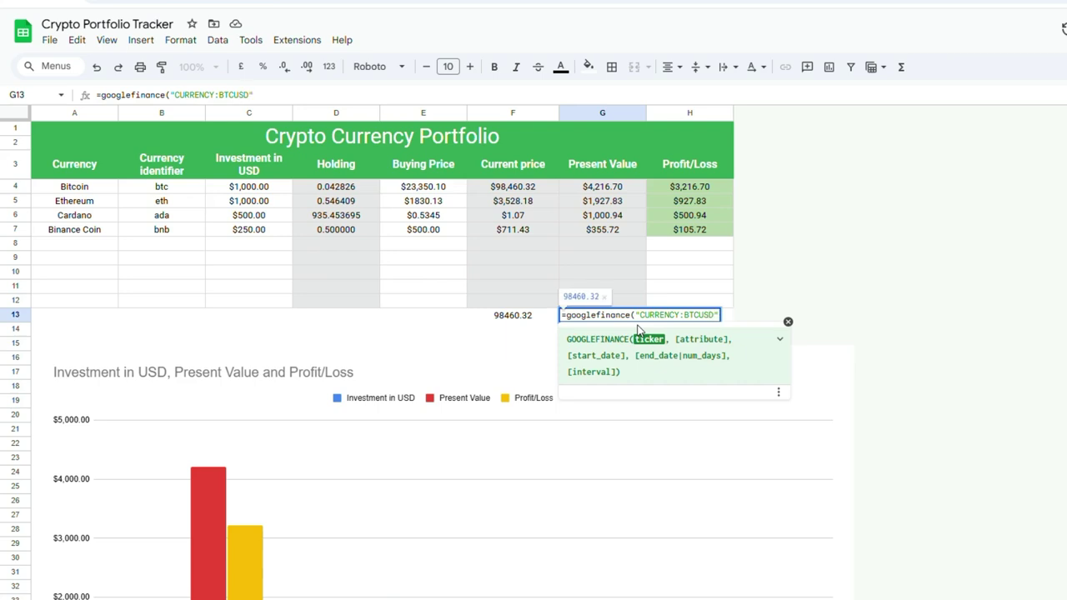
{"action": "type", "text": ")"}
{"action": "key", "text": "Return"}
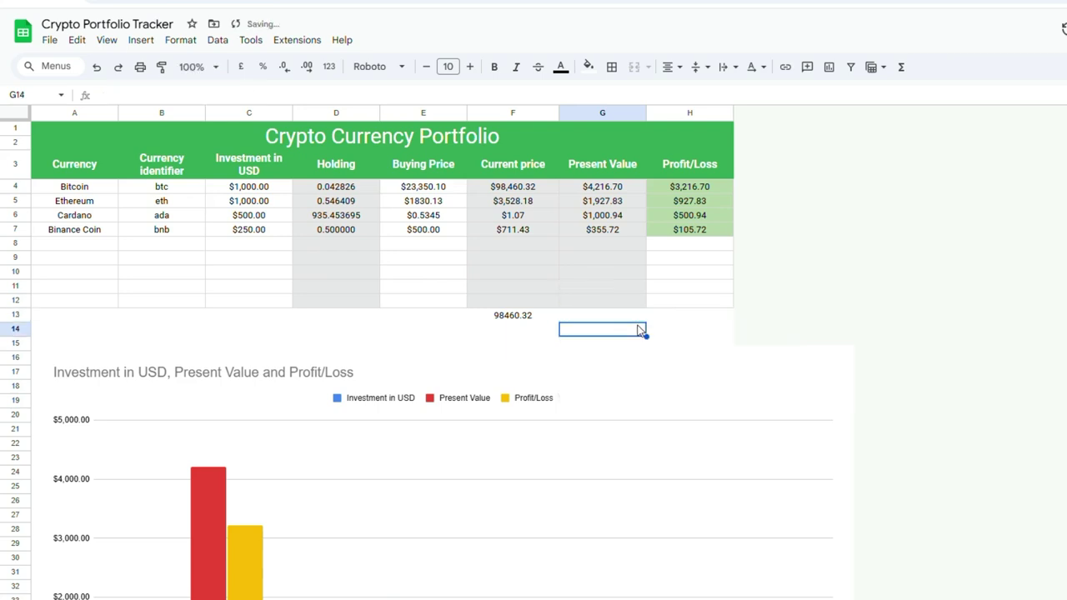
{"action": "left_click", "coordinate": [602, 317]}
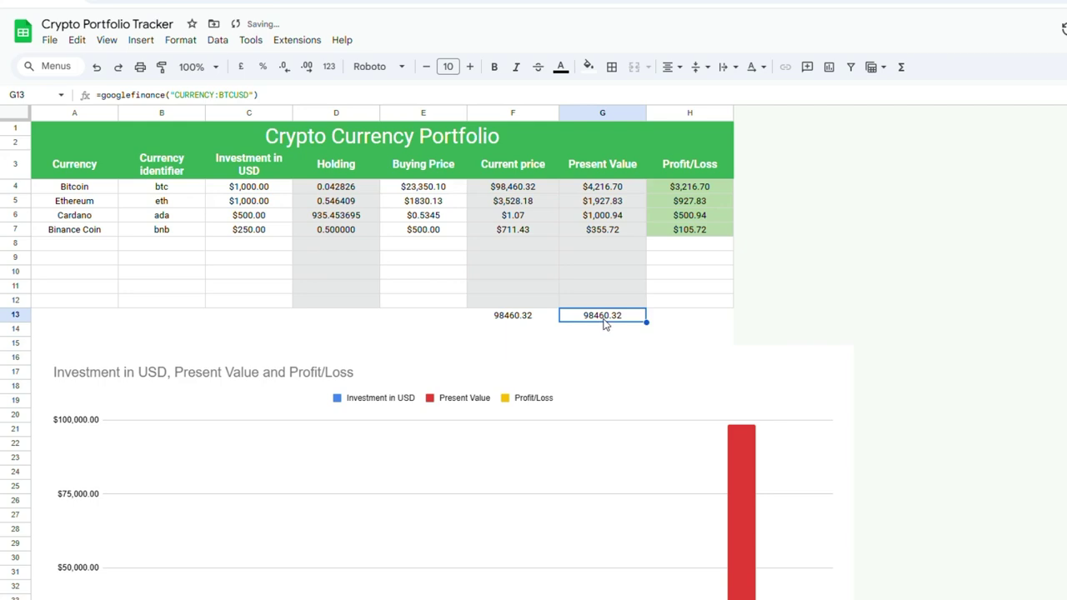
{"action": "key", "text": "Delete"}
{"action": "key", "text": "Left"}
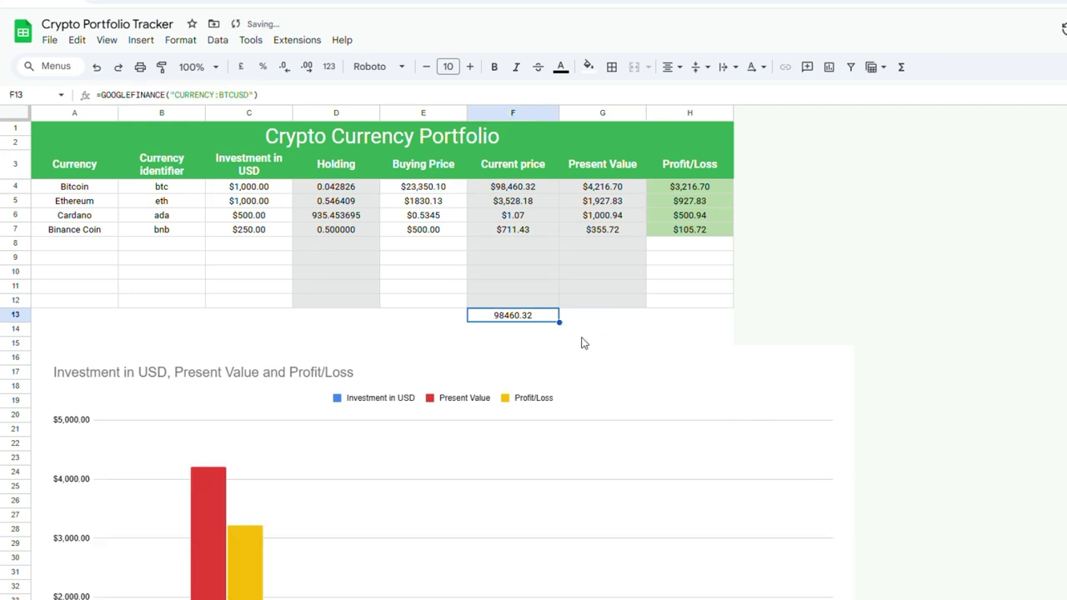
{"action": "left_click", "coordinate": [529, 192]}
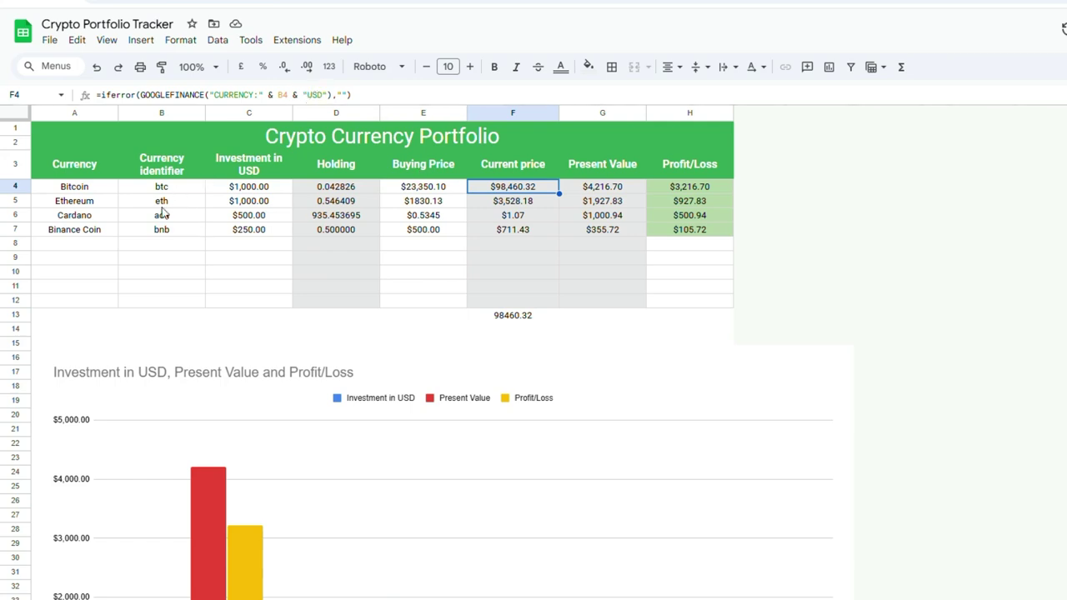
{"action": "left_click", "coordinate": [248, 169]}
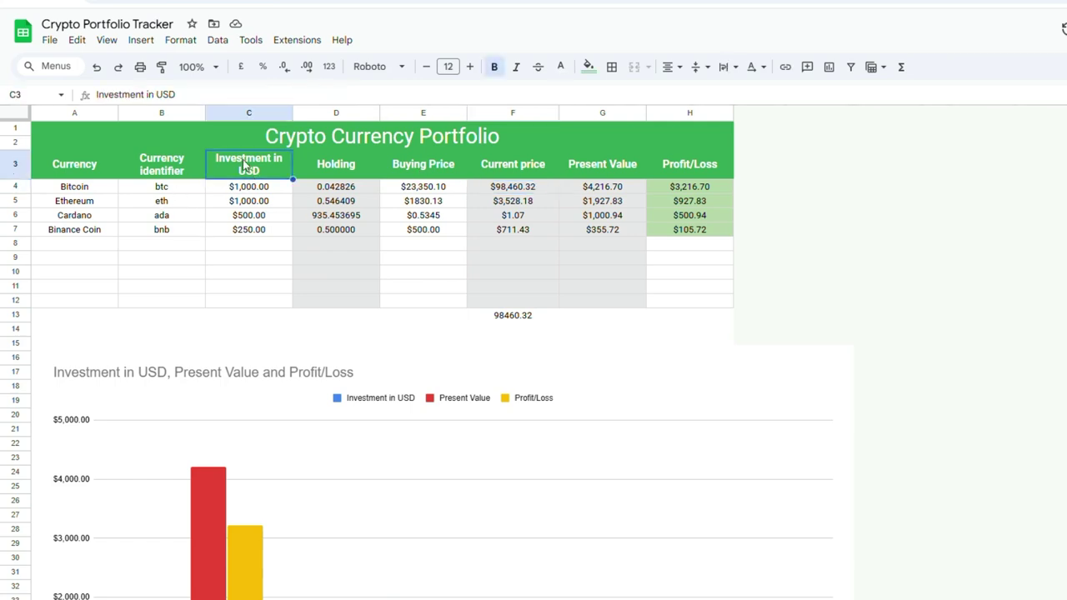
{"action": "double_click", "coordinate": [166, 94]}
{"action": "type", "text": "C"}
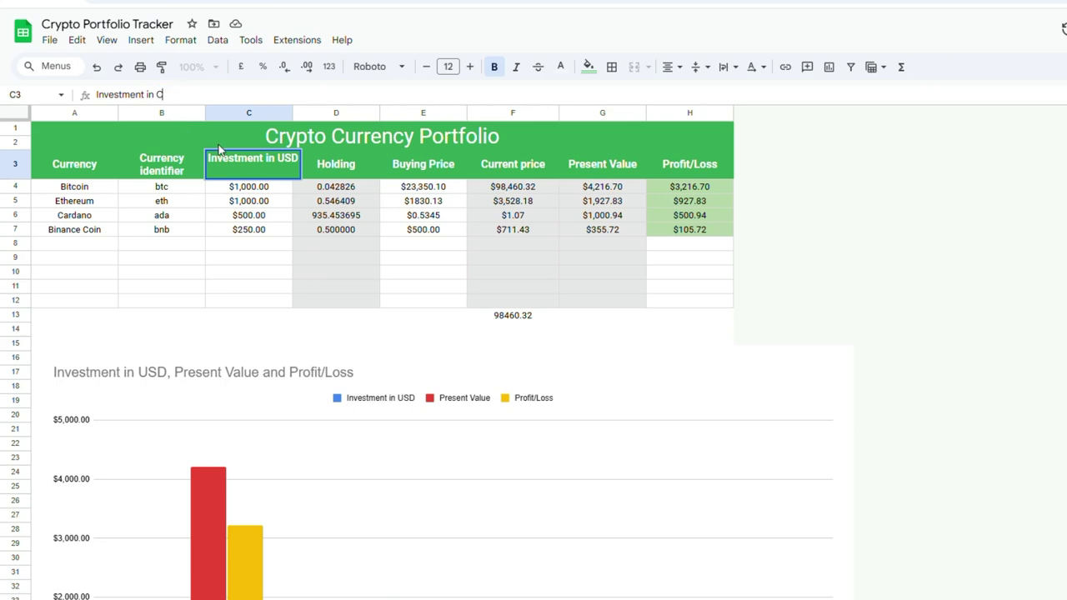
{"action": "type", "text": "AD"}
{"action": "key", "text": "Return"}
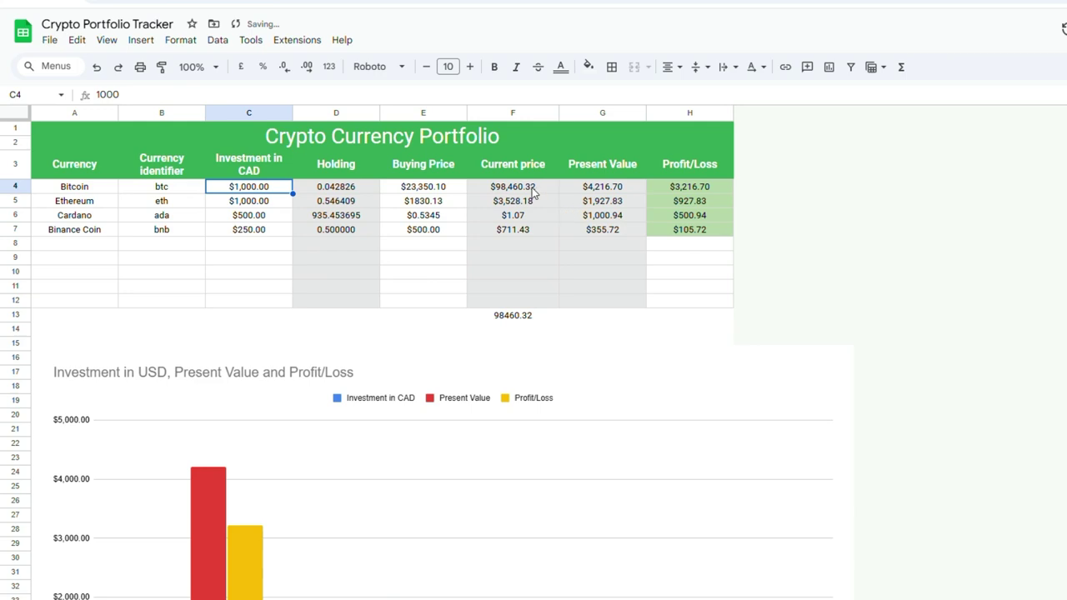
{"action": "left_click", "coordinate": [533, 190]}
{"action": "left_click", "coordinate": [325, 94]}
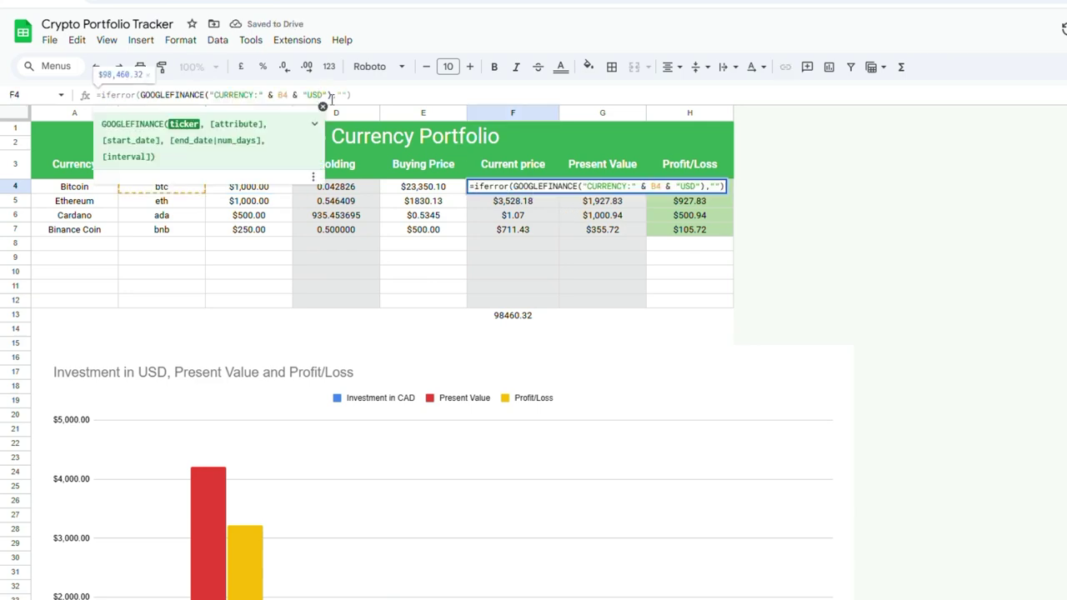
{"action": "key", "text": "BackSpace"}
{"action": "key", "text": "BackSpace"}
{"action": "key", "text": "BackSpace"}
{"action": "type", "text": "CNY"}
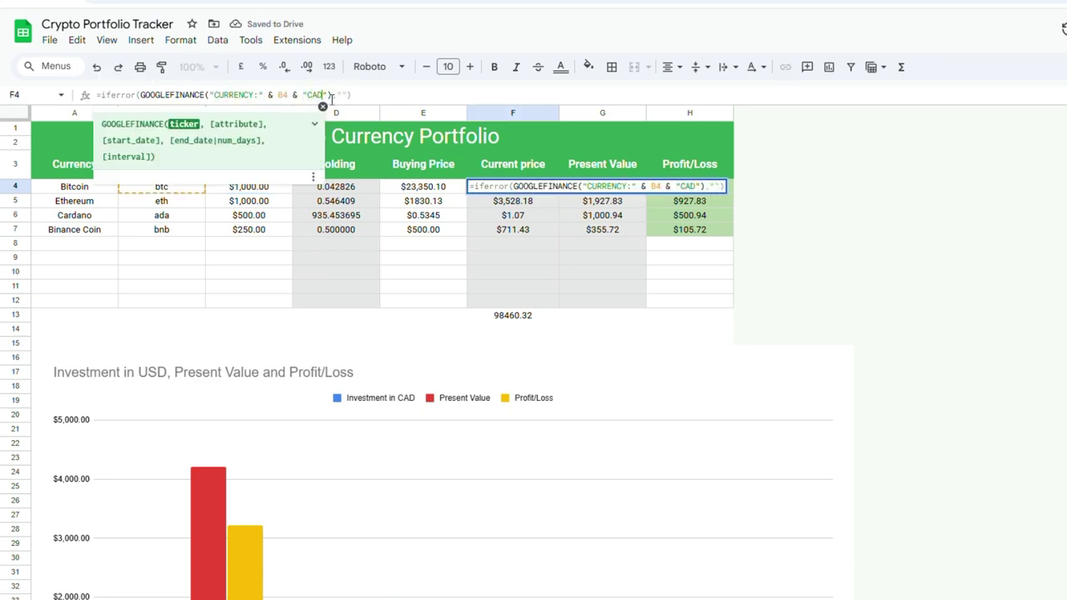
{"action": "key", "text": "Return"}
{"action": "left_click", "coordinate": [517, 188]}
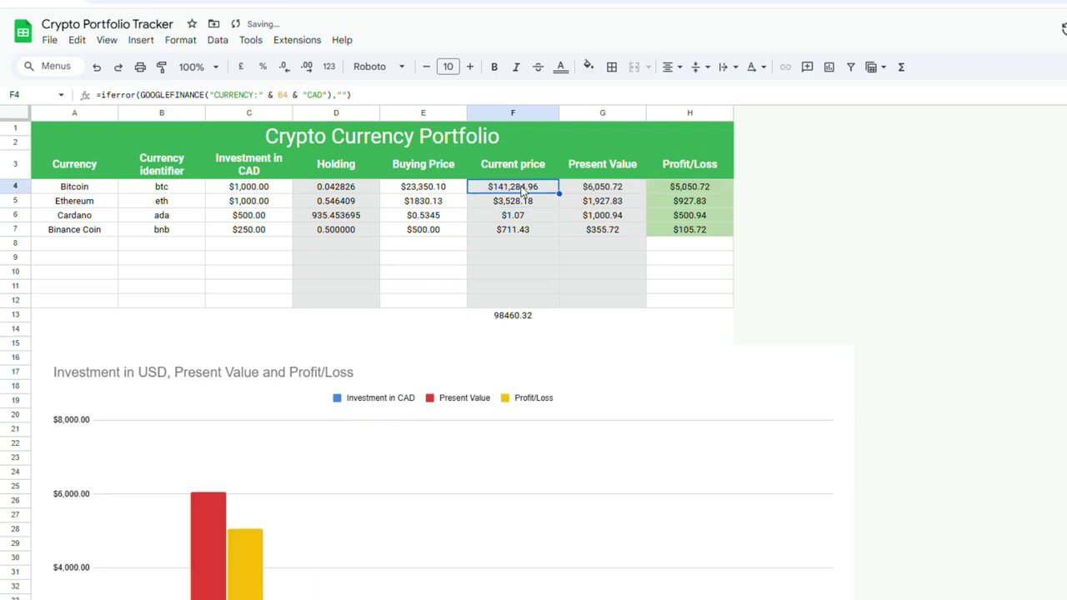
{"action": "left_click", "coordinate": [99, 72]}
{"action": "left_click", "coordinate": [97, 69]}
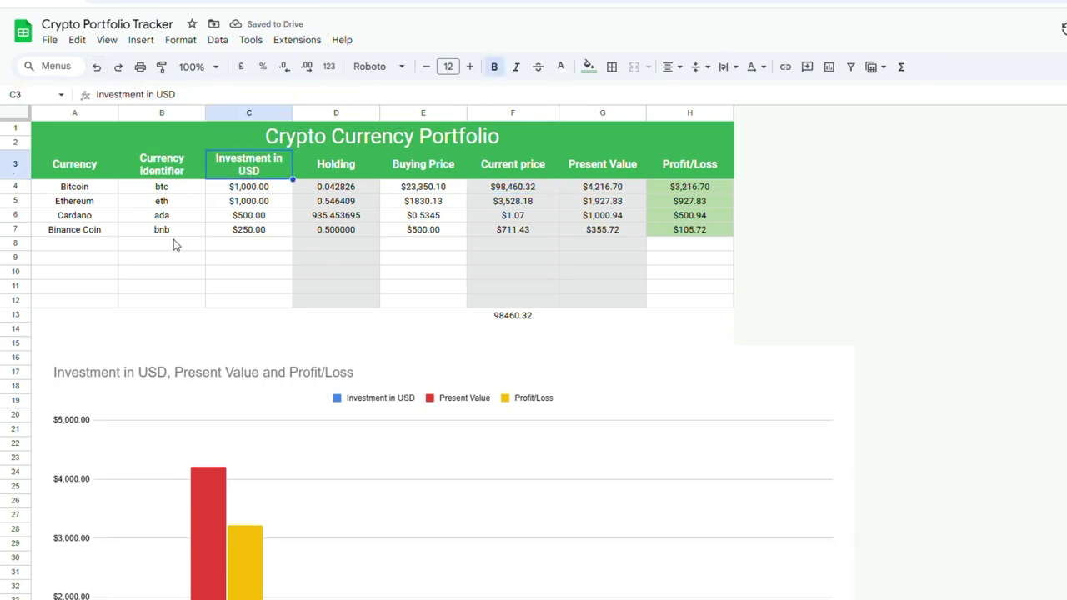
{"action": "left_click", "coordinate": [506, 202]}
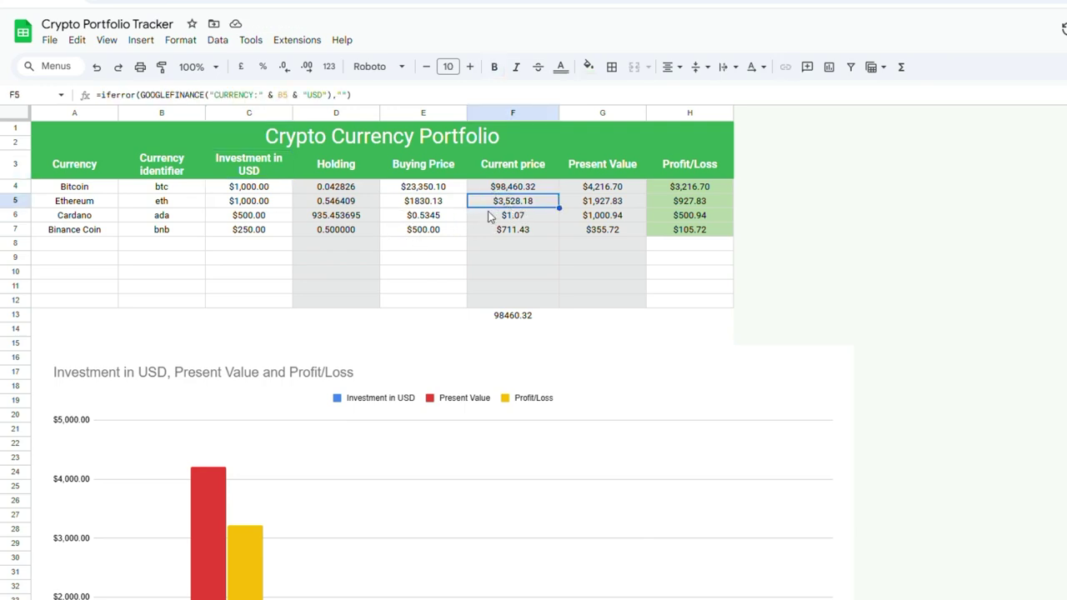
{"action": "left_click", "coordinate": [161, 220]}
{"action": "left_click", "coordinate": [171, 202]}
{"action": "left_click", "coordinate": [536, 203]}
{"action": "left_click", "coordinate": [157, 247]}
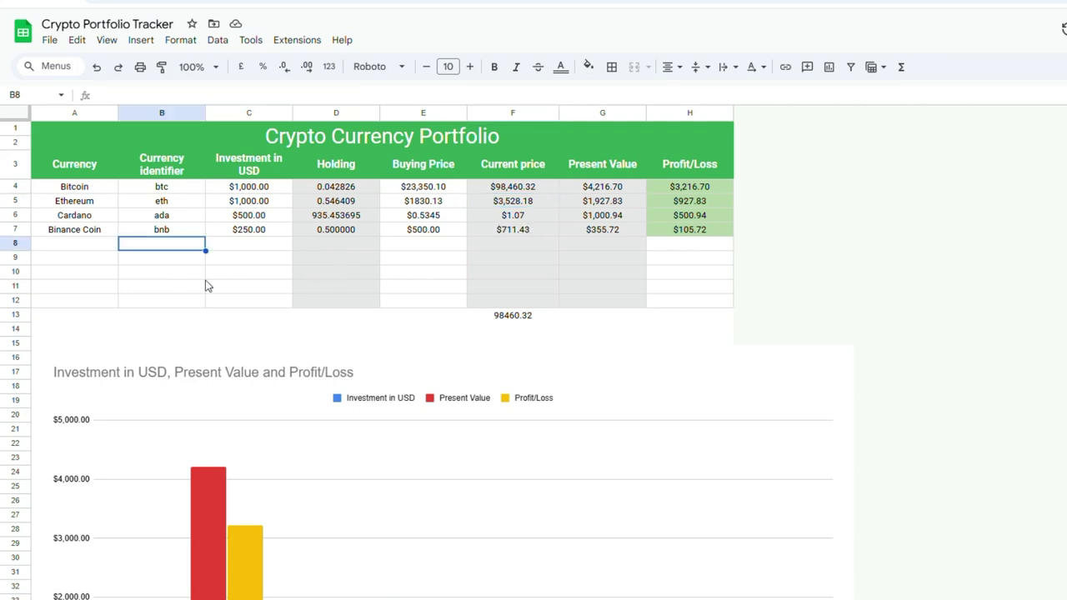
{"action": "left_click", "coordinate": [515, 318]}
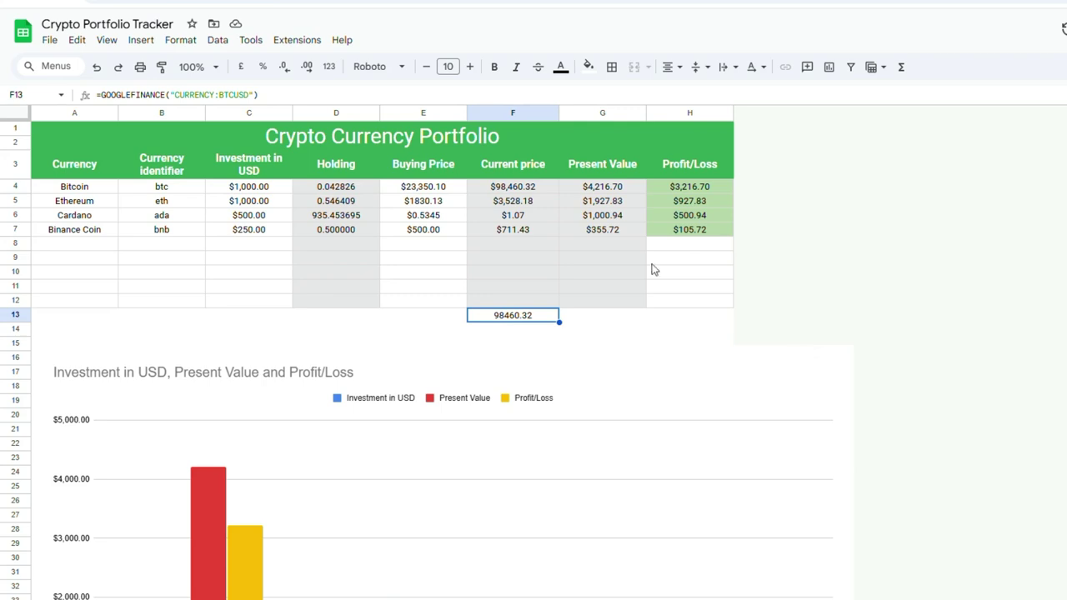
{"action": "left_click", "coordinate": [529, 218]}
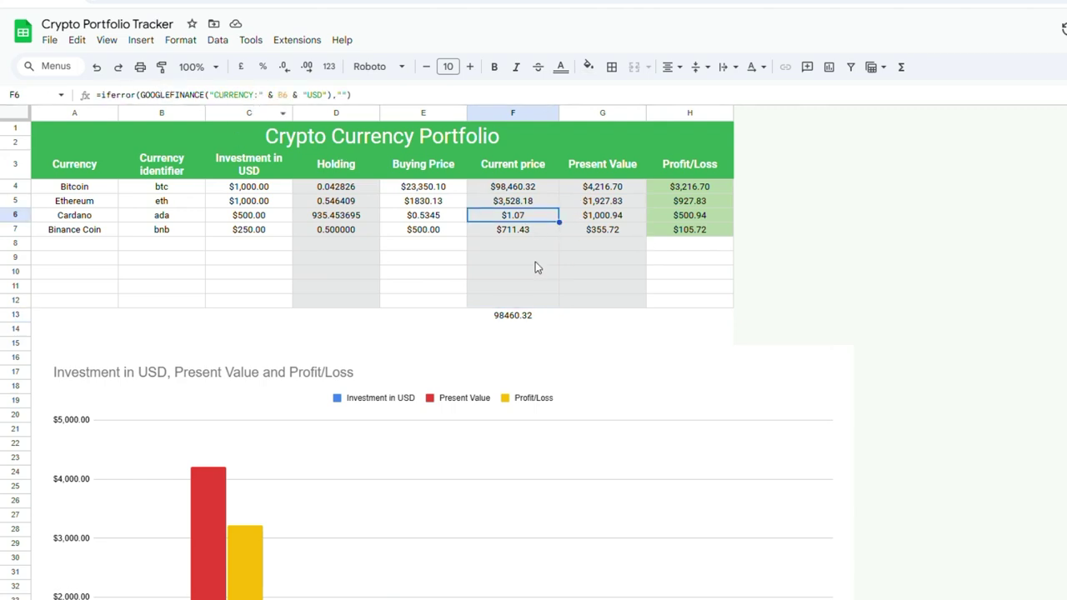
{"action": "left_click", "coordinate": [85, 250]}
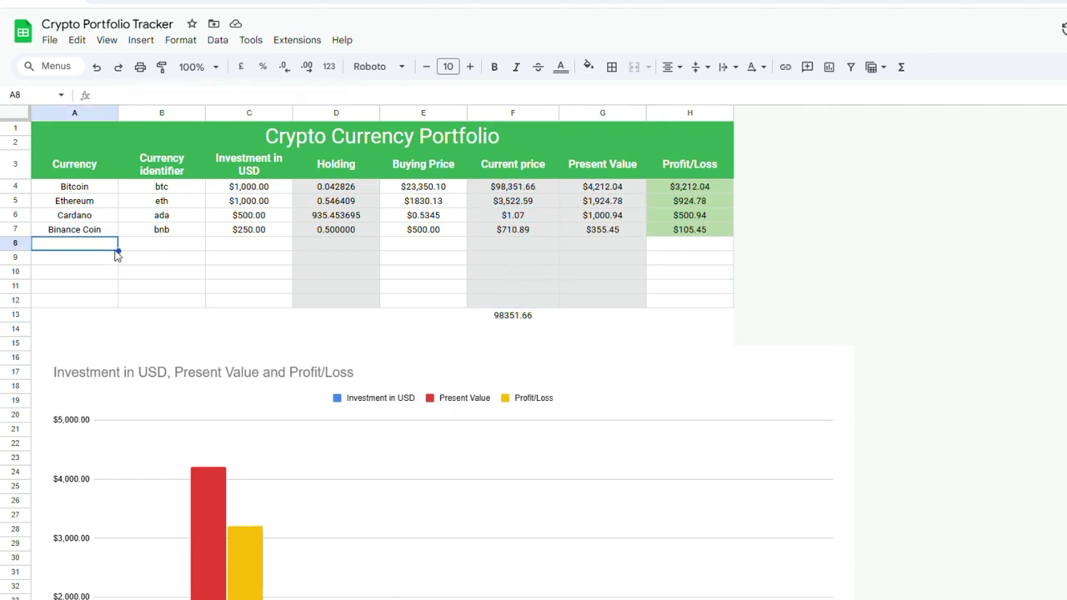
Step: Start a LiteCoin row in row 8 with currency identifier ltc
{"action": "scroll", "coordinate": [164, 291], "scroll_direction": "down", "scroll_amount": 5}
{"action": "scroll", "coordinate": [164, 291], "scroll_direction": "up", "scroll_amount": 5}
{"action": "type", "text": "LiteCoin"}
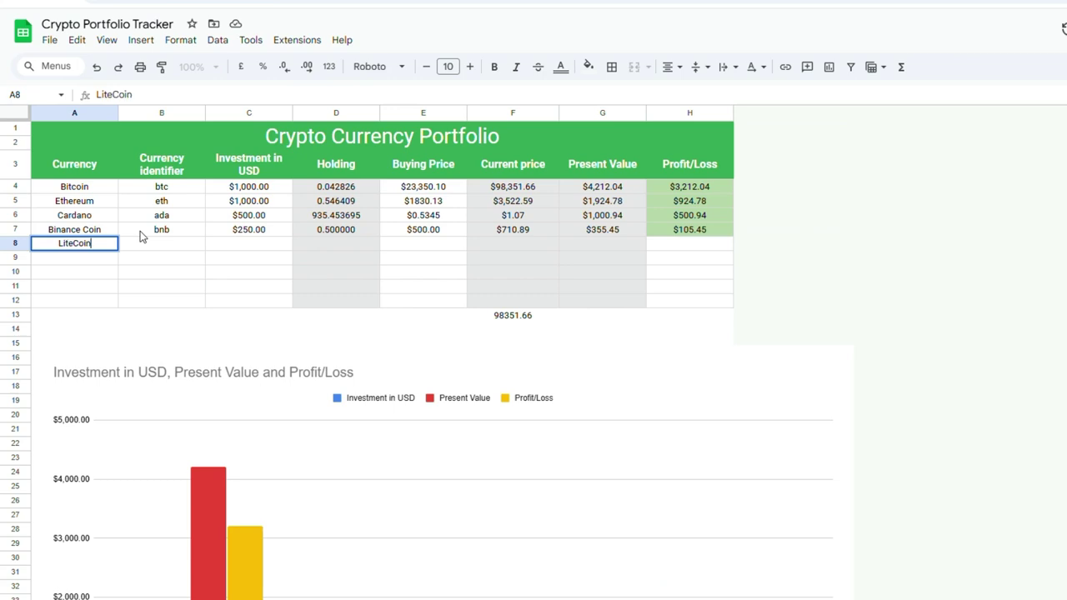
{"action": "key", "text": "Tab"}
{"action": "key", "text": "Left"}
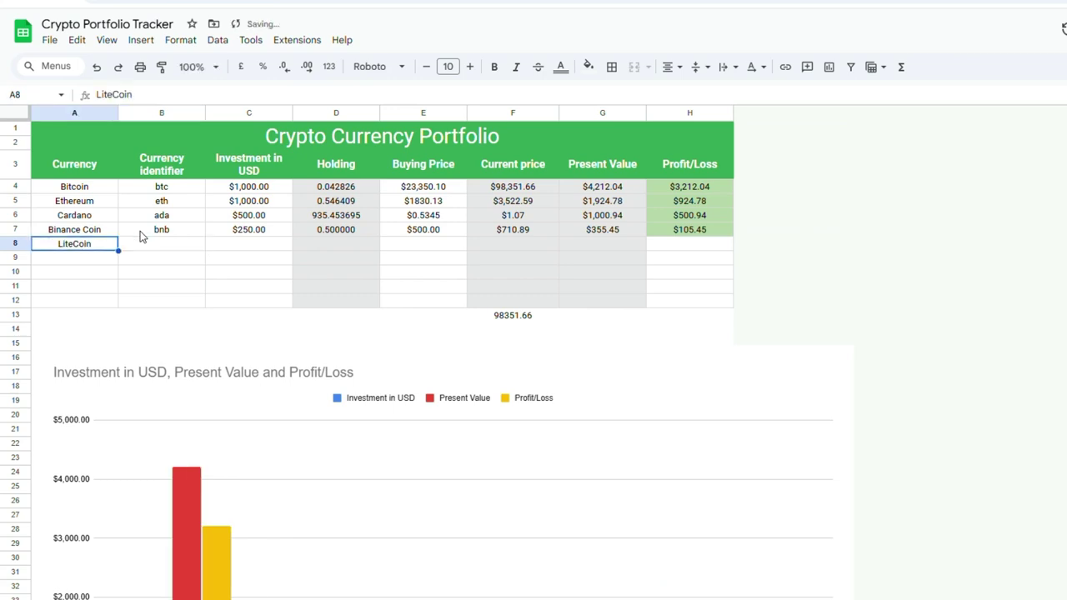
{"action": "key", "text": "Tab"}
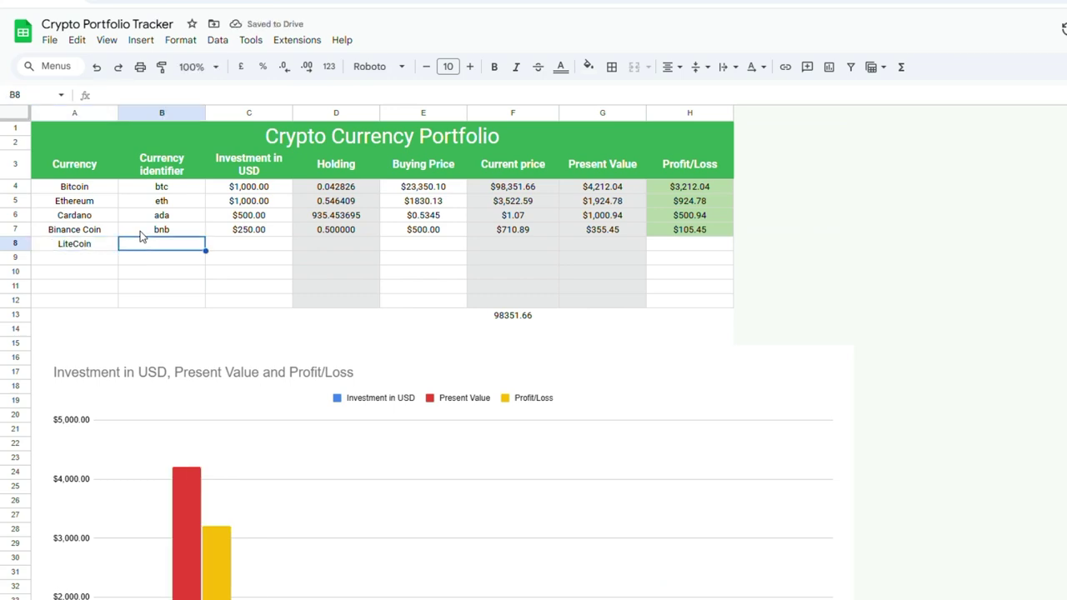
{"action": "type", "text": "ltc"}
{"action": "key", "text": "Tab"}
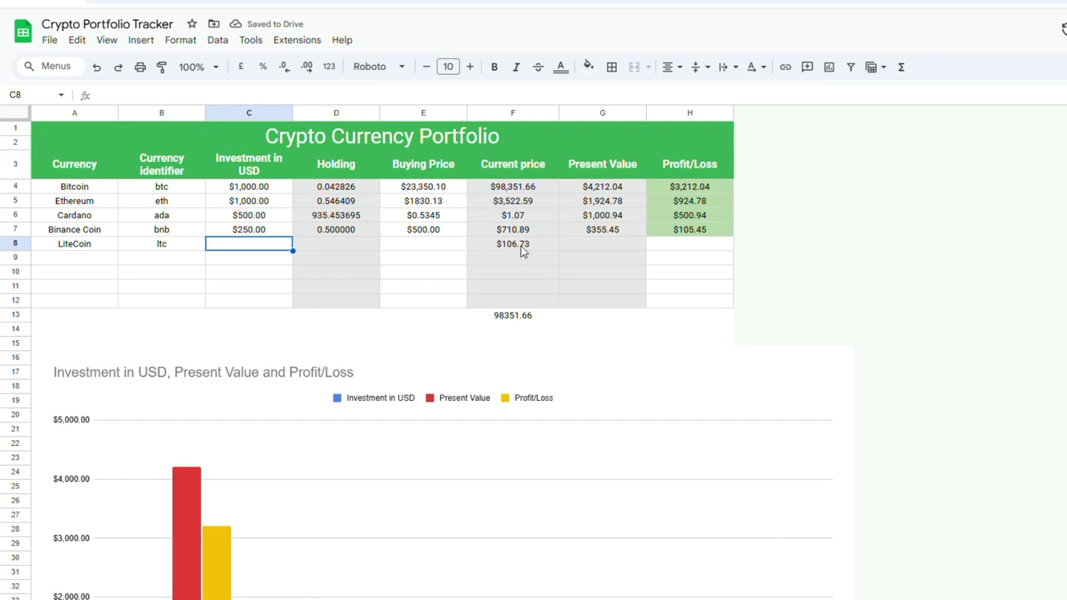
Step: Enter LiteCoin's $1,000 investment and a $100 buying price in E8
{"action": "type", "text": "1"}
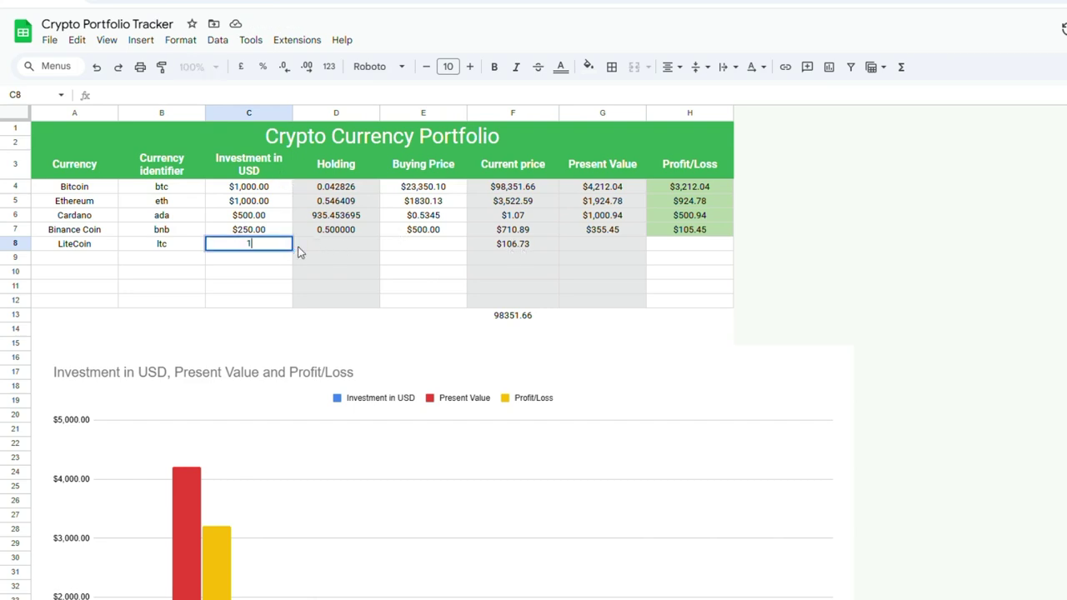
{"action": "type", "text": "000"}
{"action": "key", "text": "ctrl+Return"}
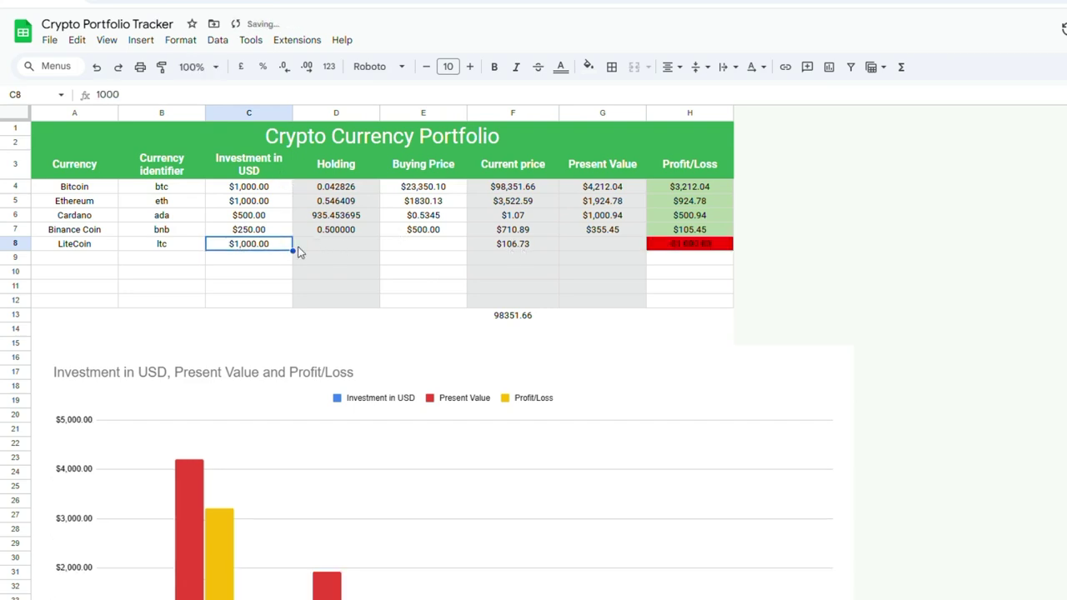
{"action": "left_click", "coordinate": [298, 248]}
{"action": "key", "text": "Tab"}
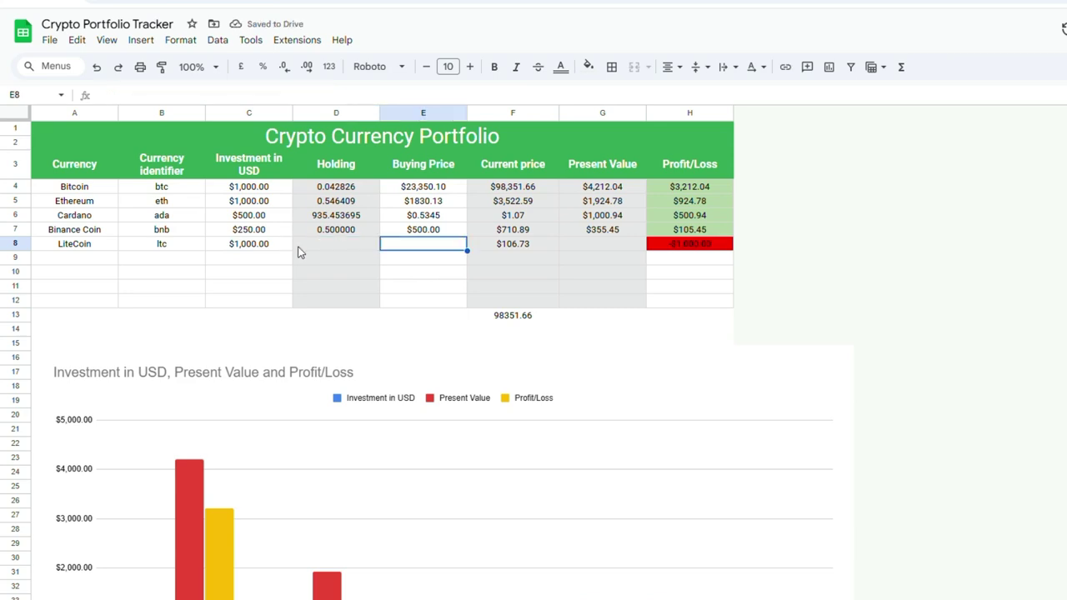
{"action": "key", "text": "Left"}
{"action": "key", "text": "Left"}
{"action": "key", "text": "Right"}
{"action": "key", "text": "Right"}
{"action": "type", "text": "100"}
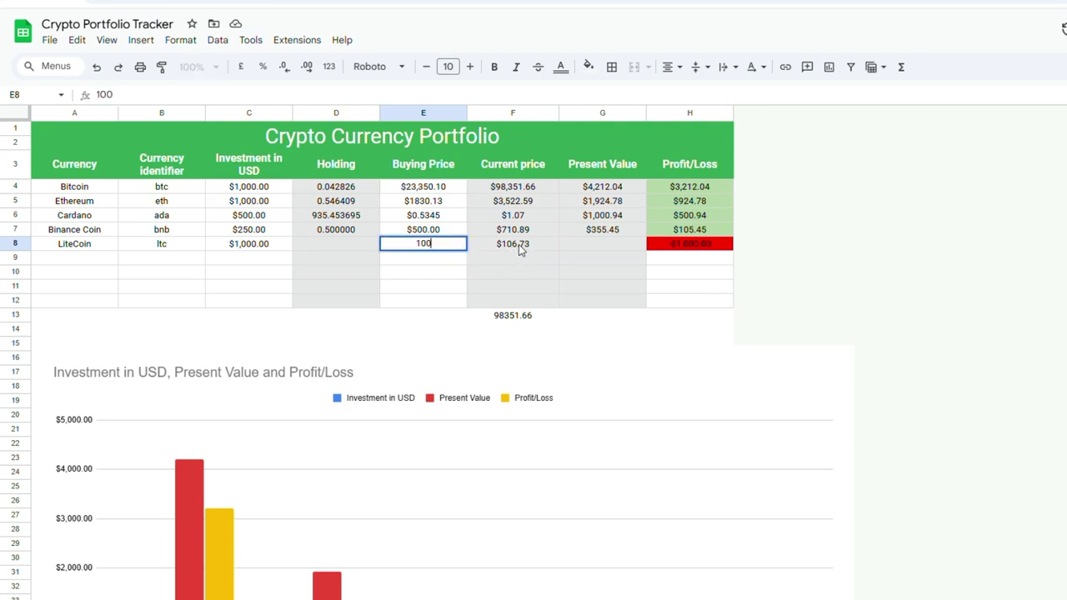
{"action": "key", "text": "Return"}
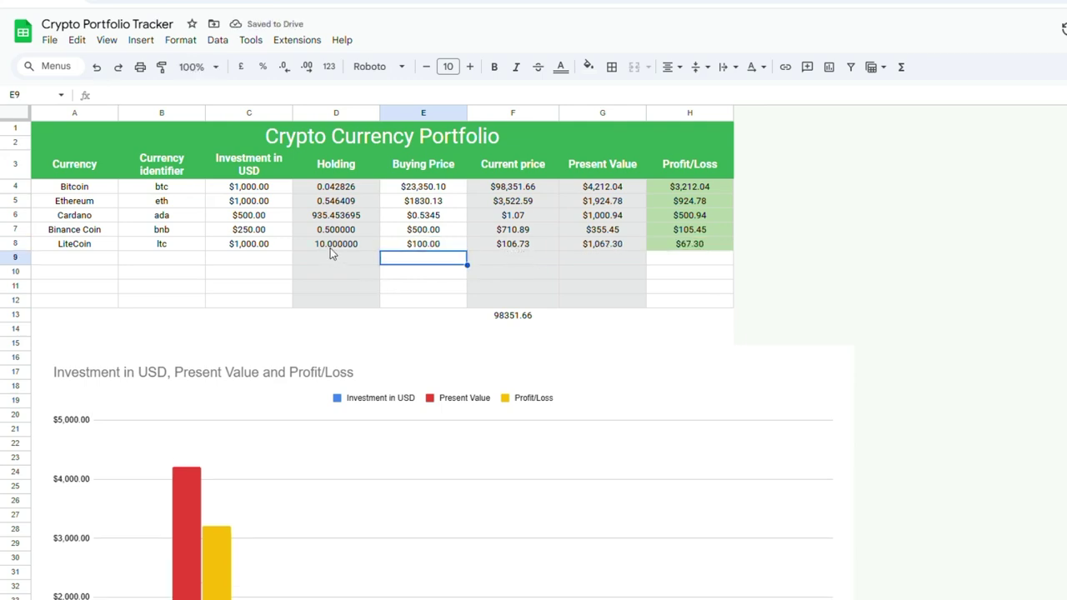
Step: Check LiteCoin's buying price, live price, present value and profit/loss formulas
{"action": "left_click", "coordinate": [621, 245]}
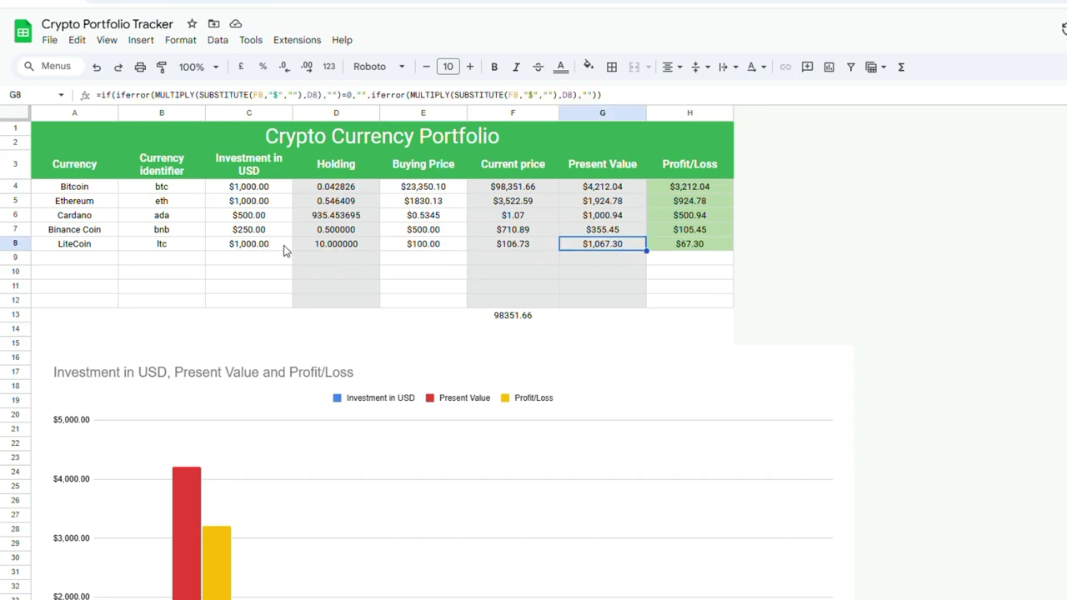
{"action": "left_click", "coordinate": [441, 245]}
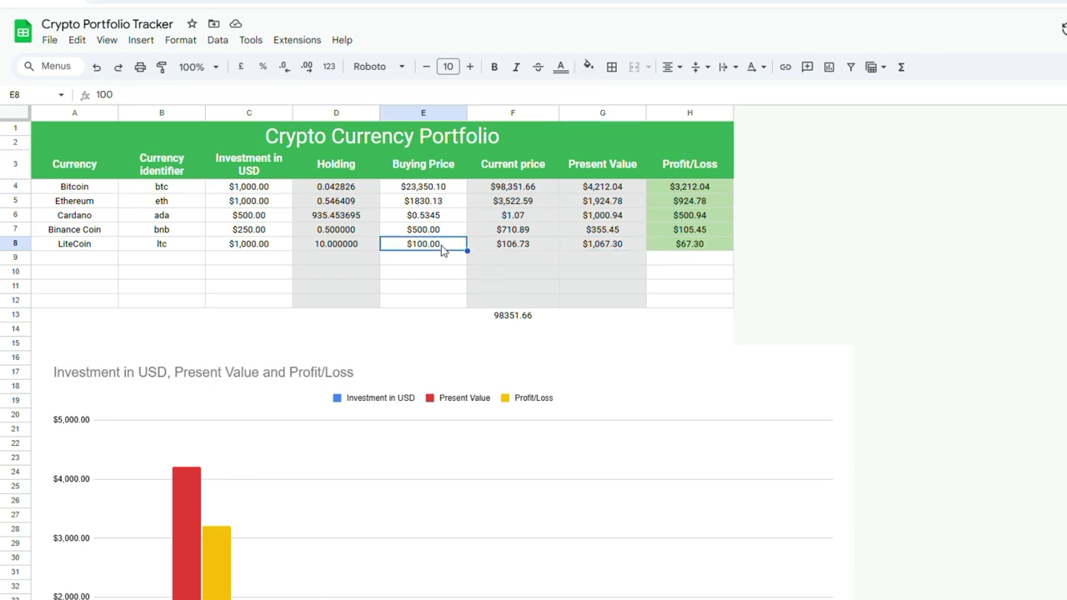
{"action": "left_click", "coordinate": [540, 253]}
{"action": "left_click", "coordinate": [609, 254]}
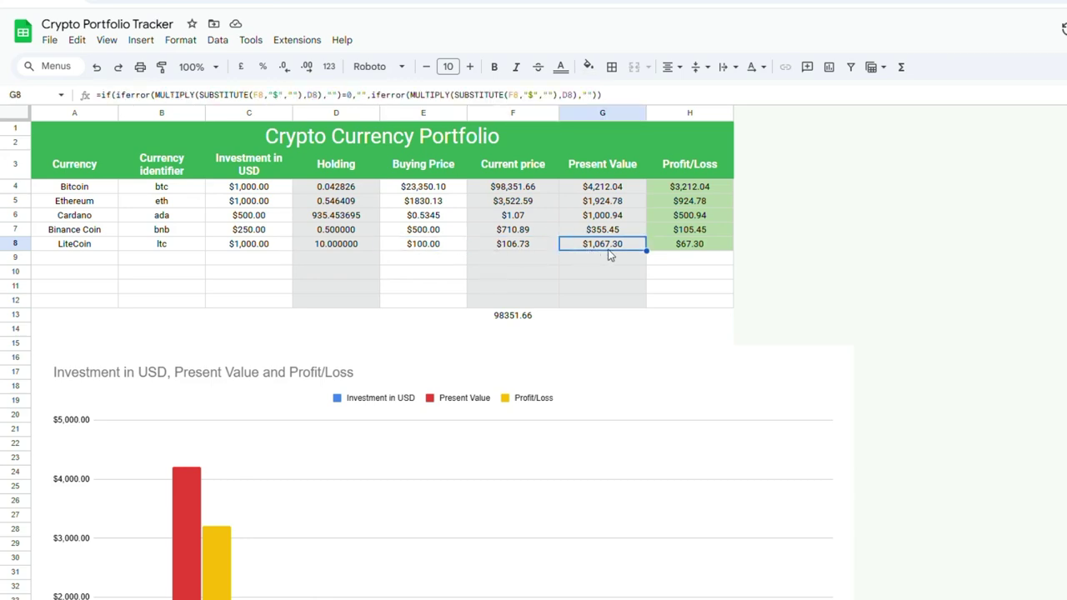
{"action": "left_click", "coordinate": [685, 250]}
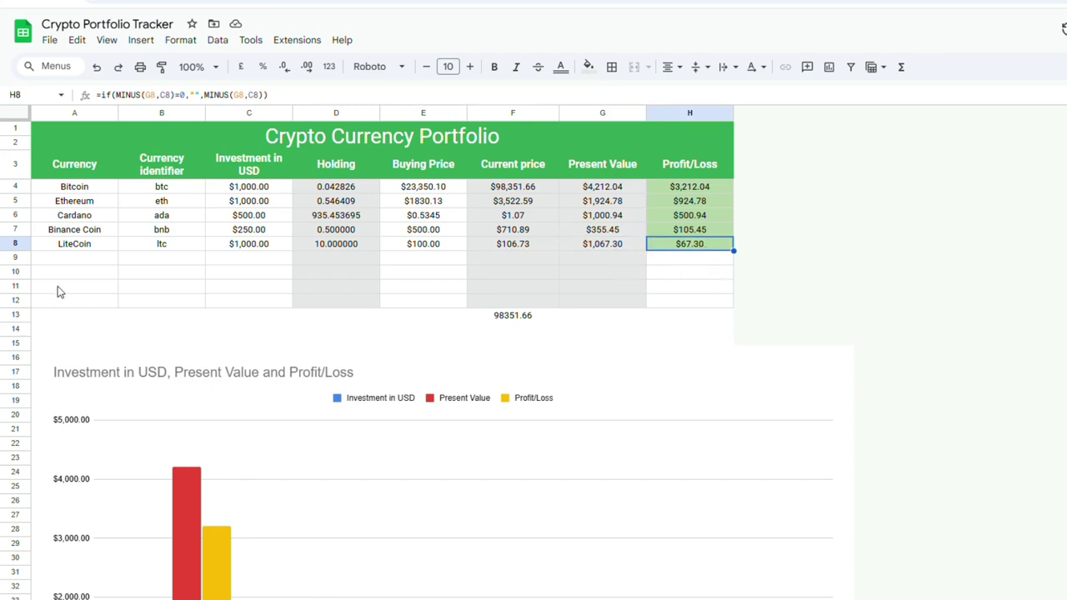
{"action": "left_click", "coordinate": [78, 243]}
{"action": "left_click", "coordinate": [161, 258]}
{"action": "left_click", "coordinate": [691, 249]}
{"action": "scroll", "coordinate": [706, 275], "scroll_direction": "down", "scroll_amount": 3}
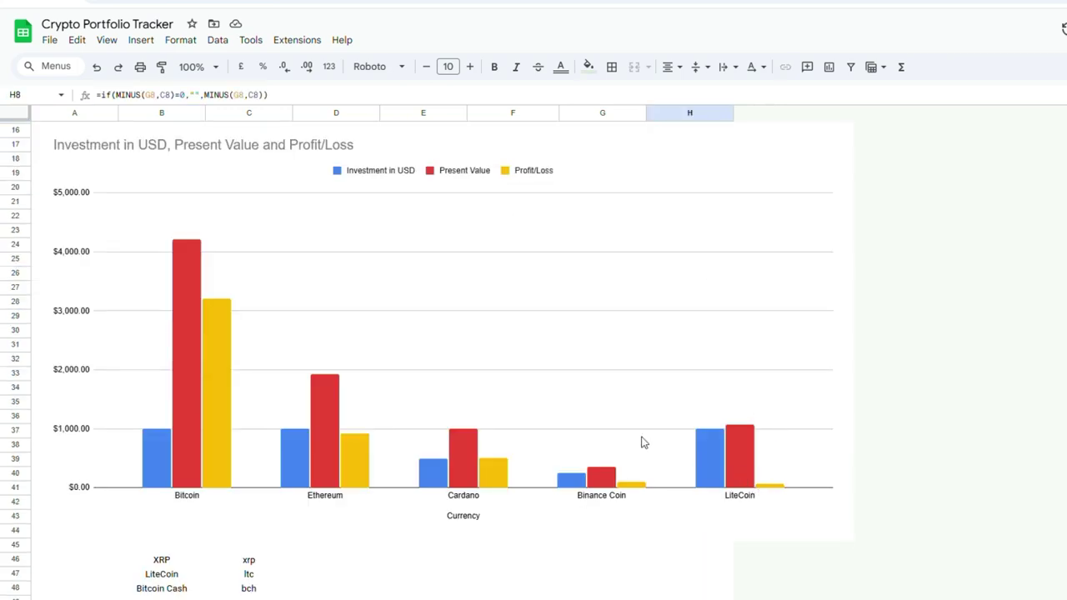
{"action": "scroll", "coordinate": [629, 400], "scroll_direction": "up", "scroll_amount": 2}
{"action": "scroll", "coordinate": [630, 400], "scroll_direction": "up", "scroll_amount": 2}
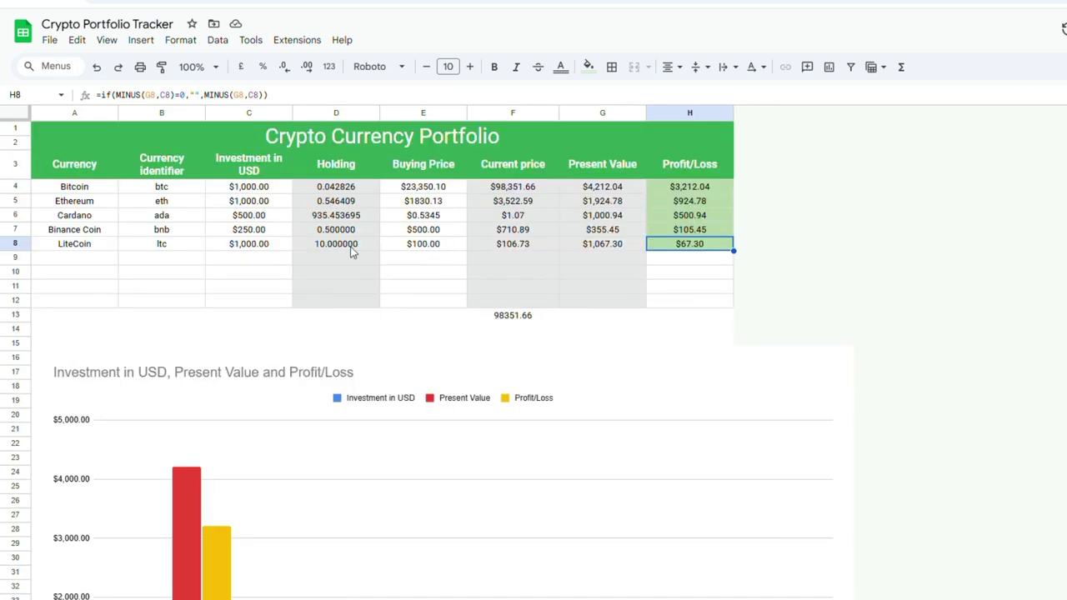
Step: Fill row 9 with XRP, identifier xrp, $5,000 investment and a $3 buying price
{"action": "left_click", "coordinate": [72, 258]}
{"action": "type", "text": "XRP"}
{"action": "key", "text": "Tab"}
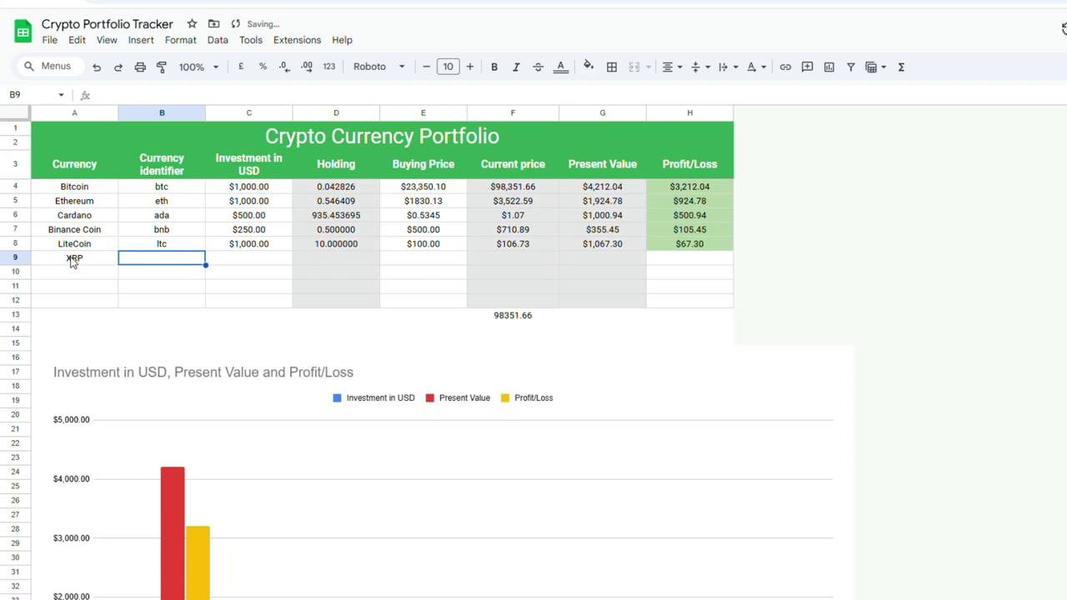
{"action": "type", "text": "xrp"}
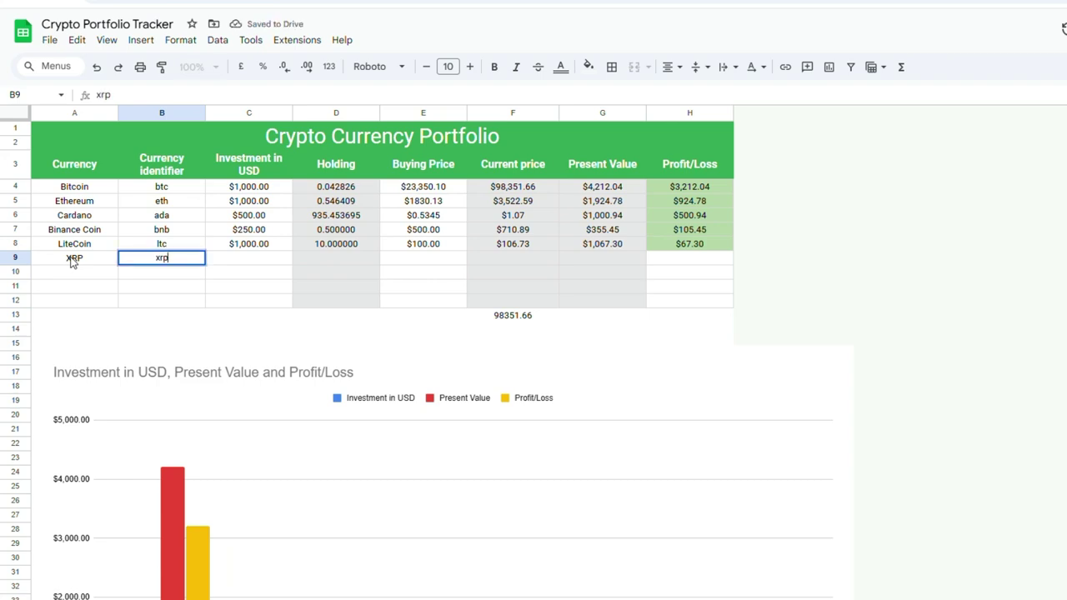
{"action": "key", "text": "Tab"}
{"action": "type", "text": "5000"}
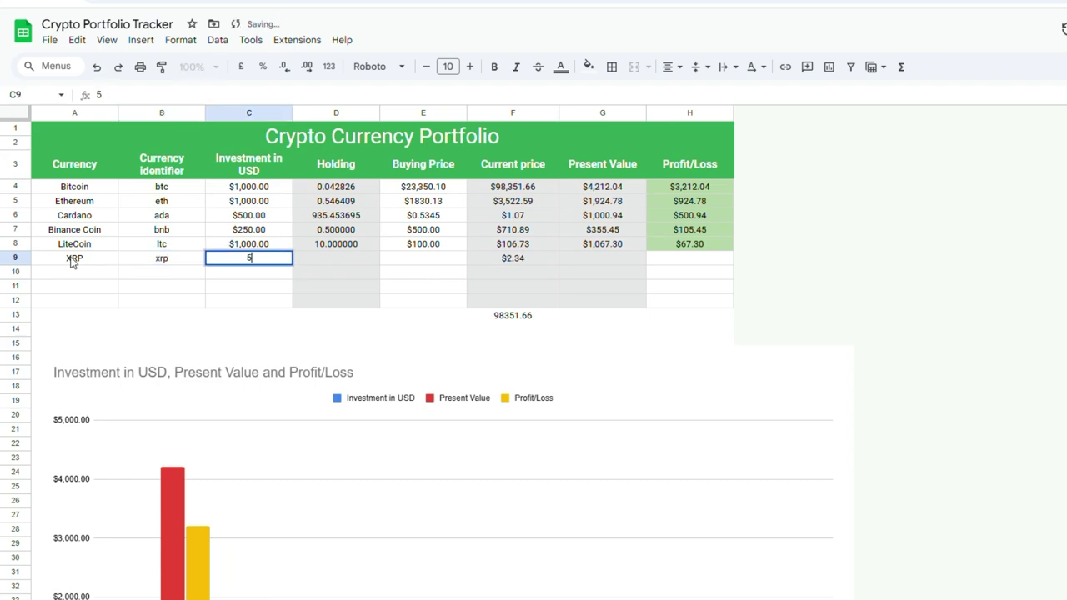
{"action": "key", "text": "Return"}
{"action": "key", "text": "Tab"}
{"action": "key", "text": "Tab"}
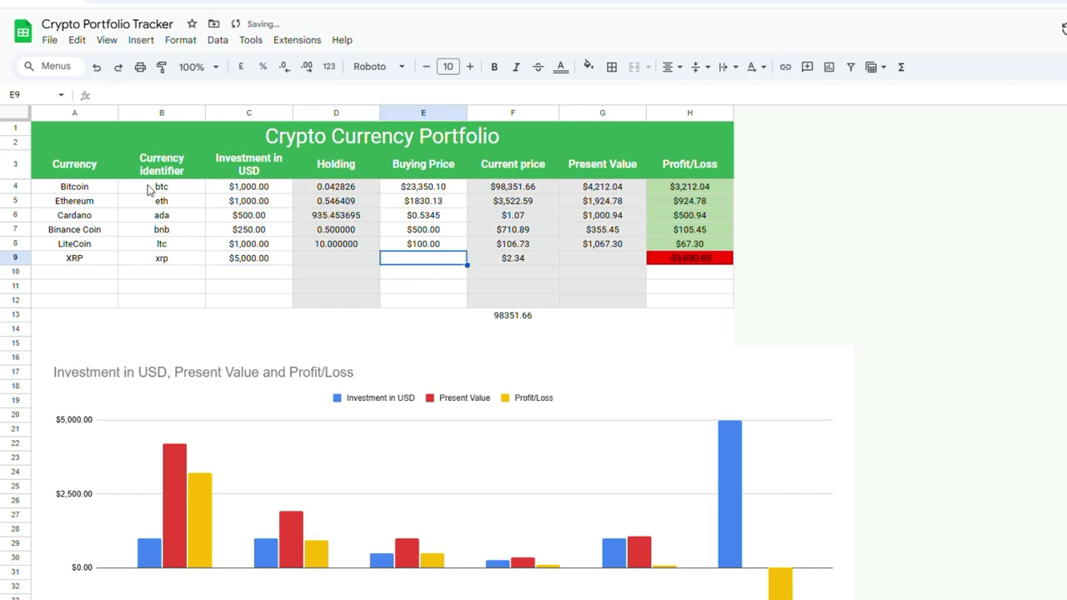
{"action": "type", "text": "3"}
{"action": "key", "text": "Up"}
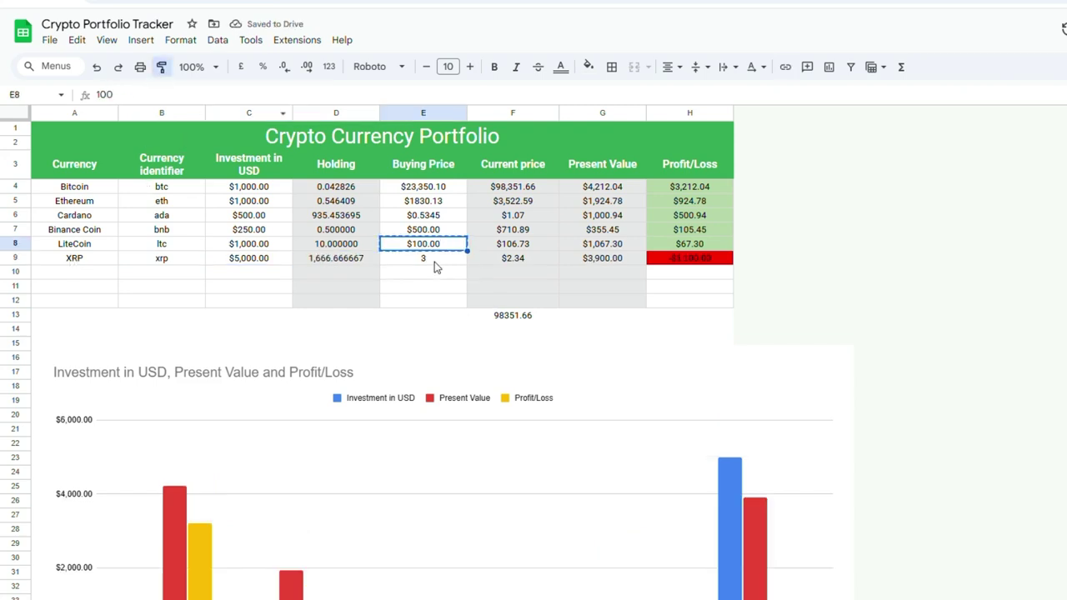
Step: Review the buying prices, XRP's investment entry and its present value formula
{"action": "left_click", "coordinate": [440, 265]}
{"action": "left_click", "coordinate": [254, 265]}
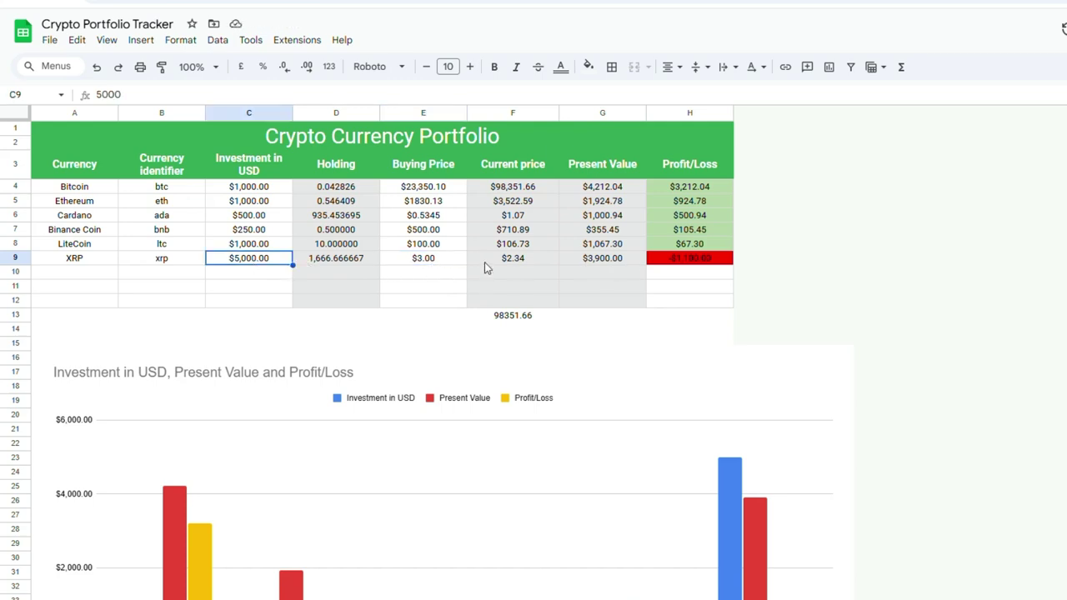
{"action": "left_click", "coordinate": [610, 266]}
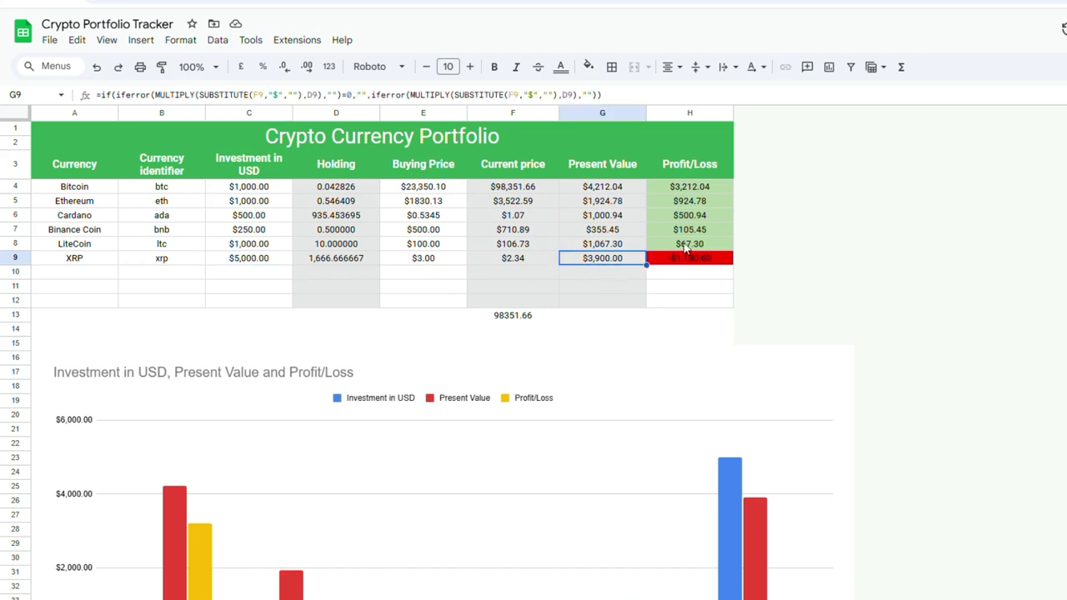
{"action": "scroll", "coordinate": [845, 317], "scroll_direction": "down", "scroll_amount": 3}
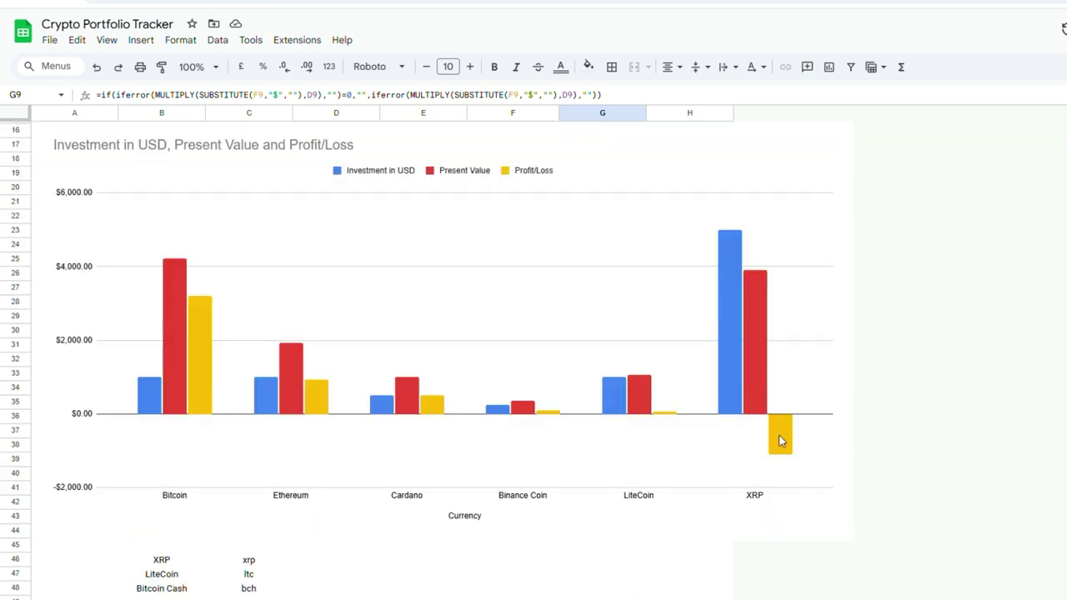
{"action": "scroll", "coordinate": [781, 442], "scroll_direction": "up", "scroll_amount": 3}
{"action": "left_click", "coordinate": [504, 314]}
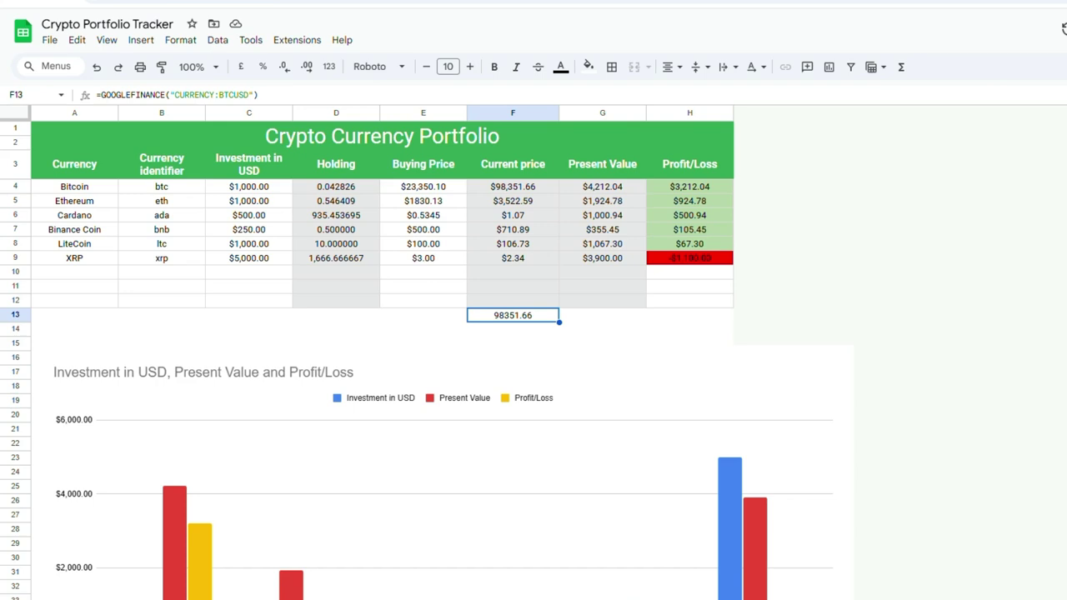
{"action": "left_click", "coordinate": [382, 233]}
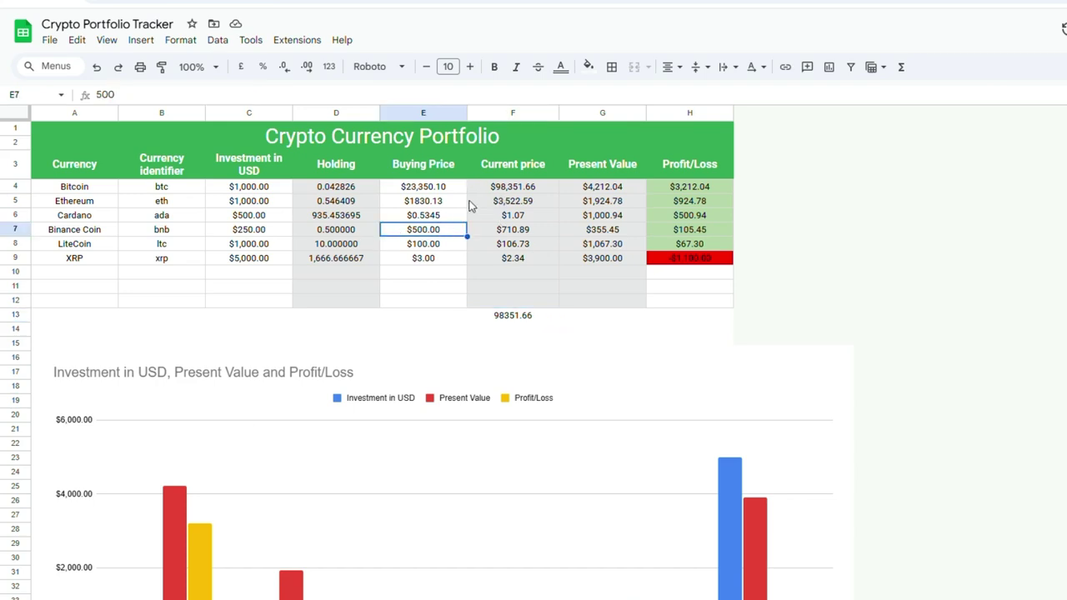